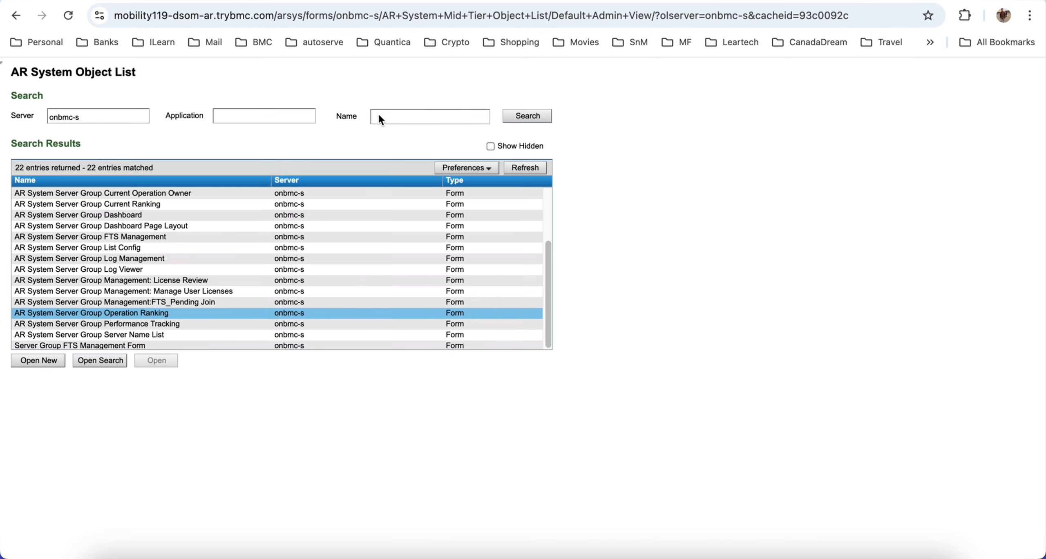
Step: Reload the AR System Object List and search the objects on server onbmc-s for the name "Server Group"
click(68, 15)
text(s)
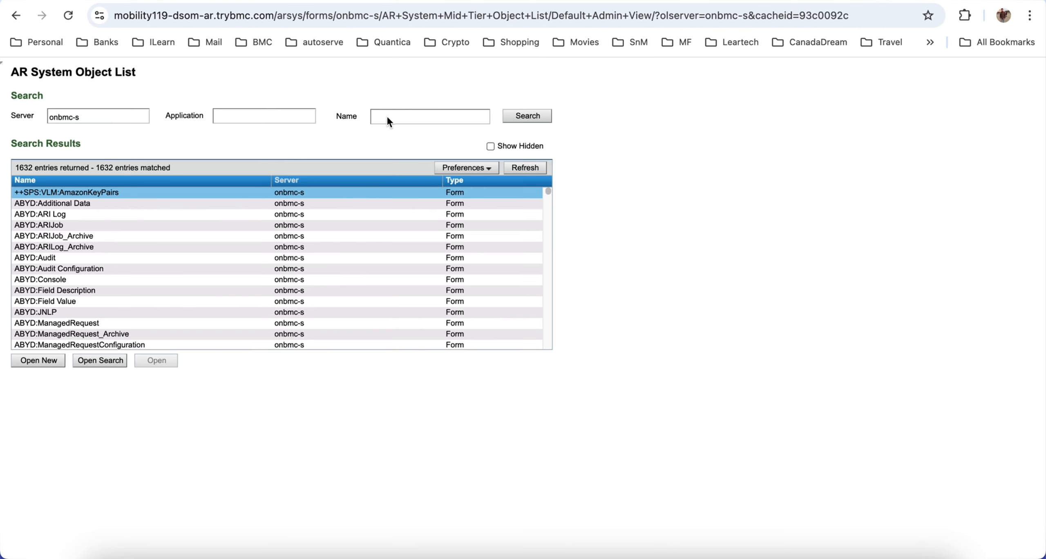
click(387, 118)
text(Server Group)
click(536, 116)
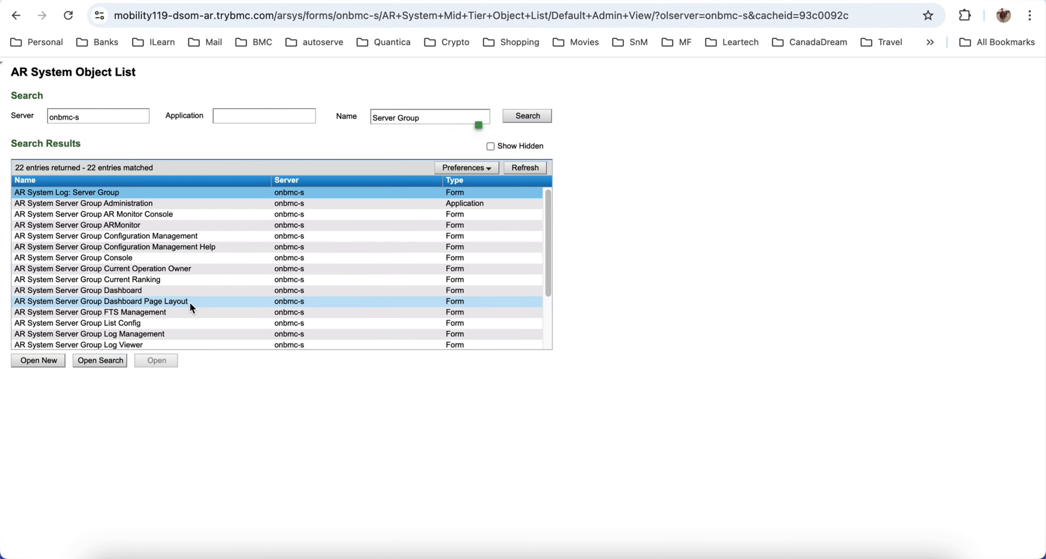
Step: Open the AR System Server Group Operation Ranking form from the results in search mode
scroll(172, 288, down, 1)
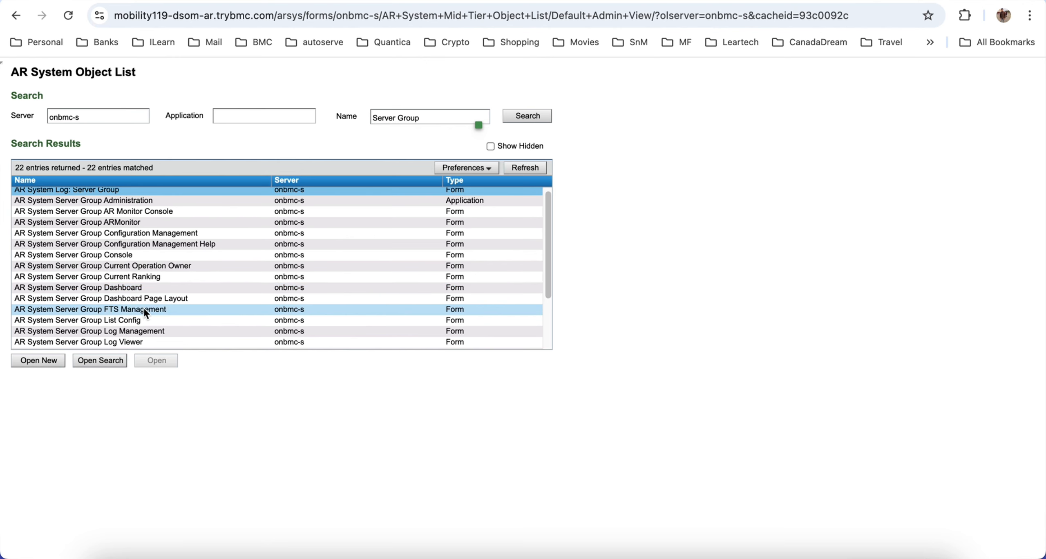
scroll(144, 304, down, 4)
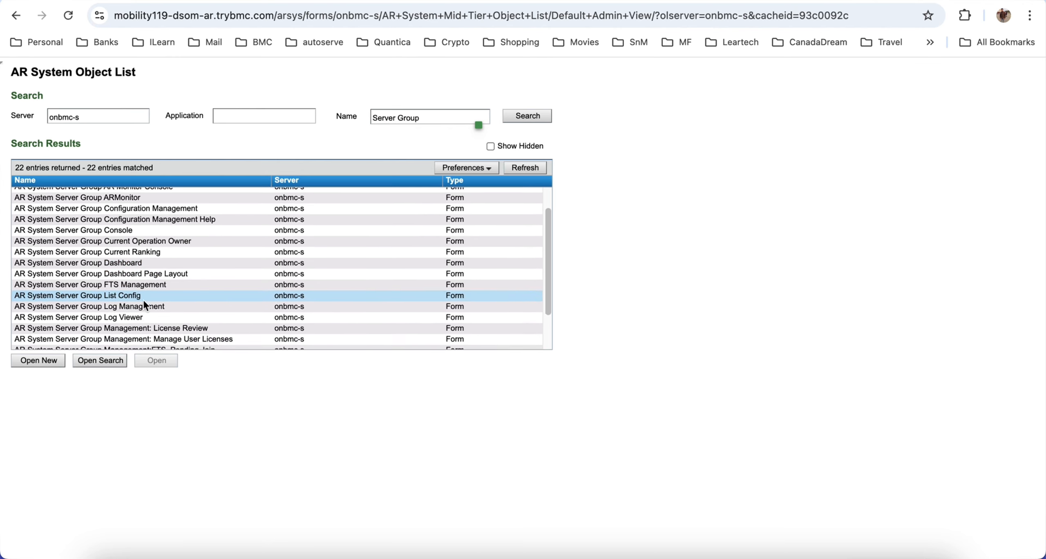
scroll(158, 293, down, 3)
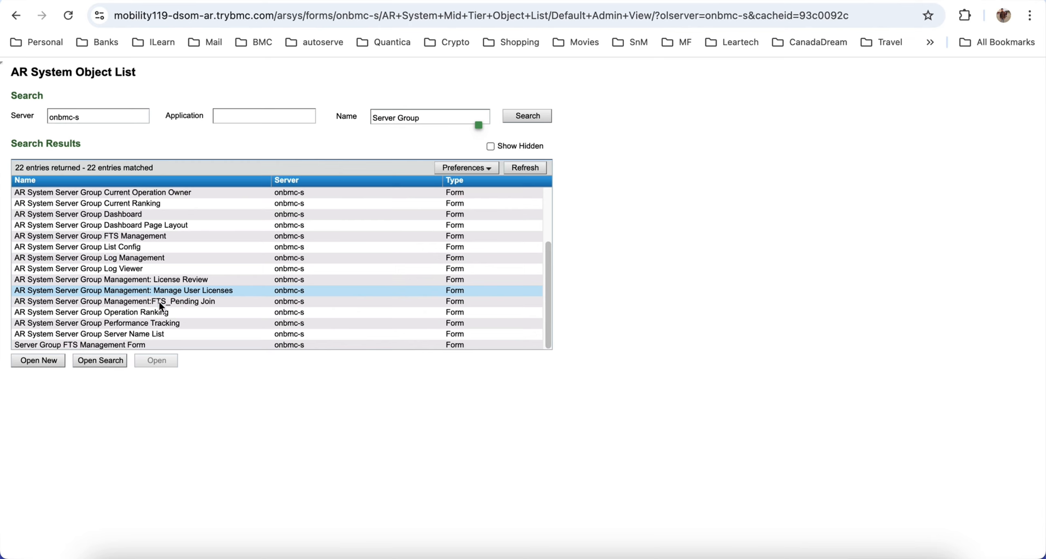
click(120, 313)
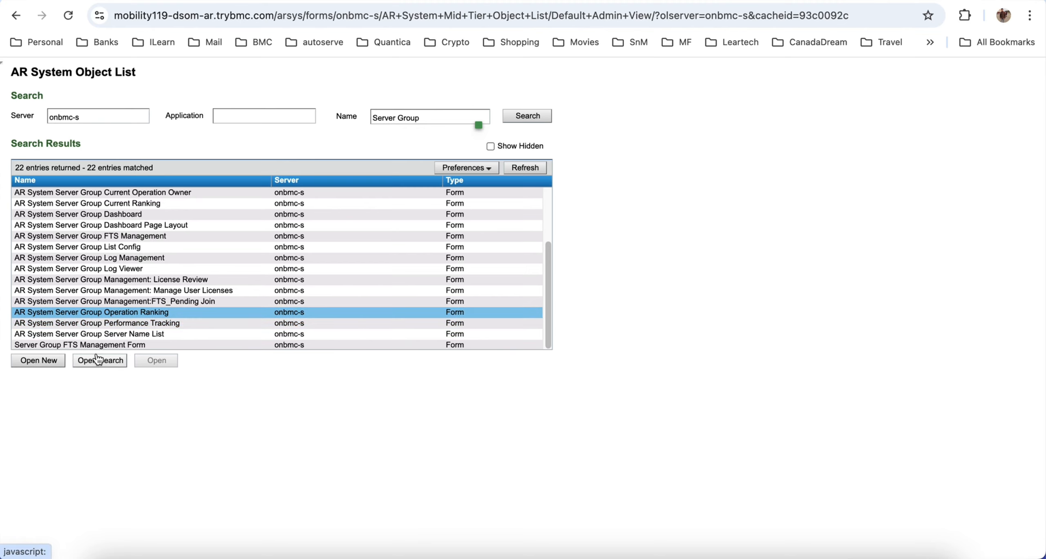
click(104, 370)
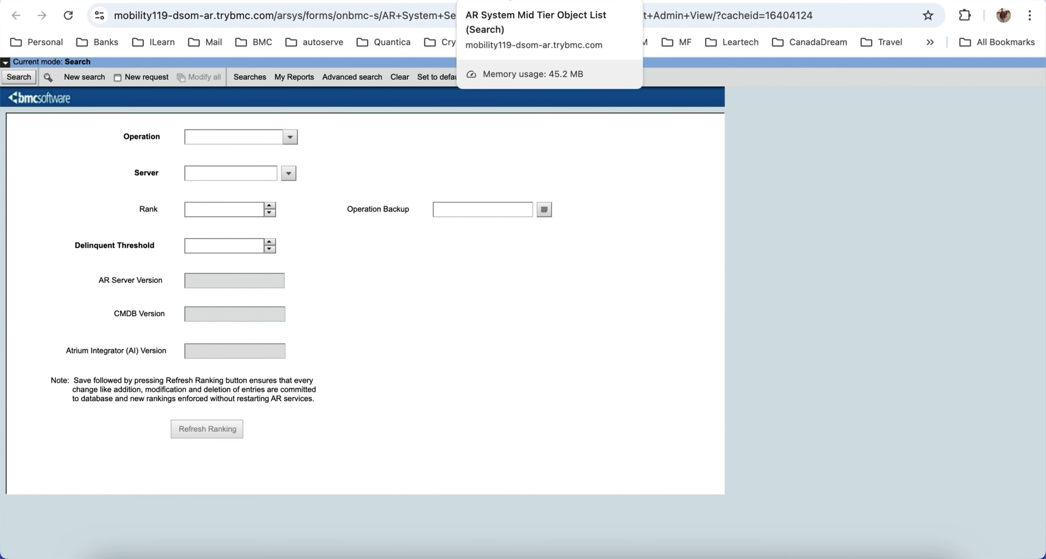
Step: Return to the AR System Object List page and duplicate its browser tab
click(511, 1)
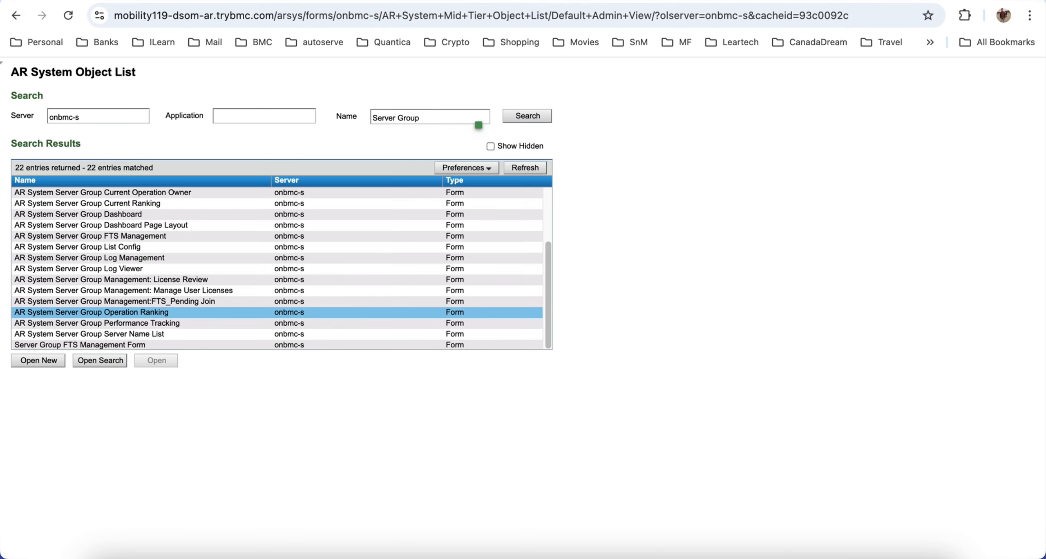
right_click(508, 1)
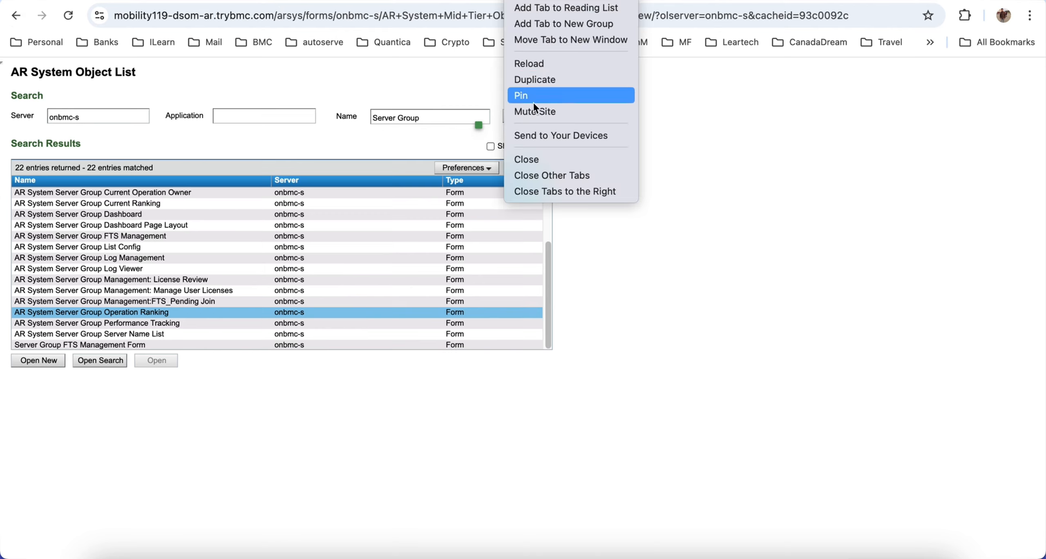
click(538, 80)
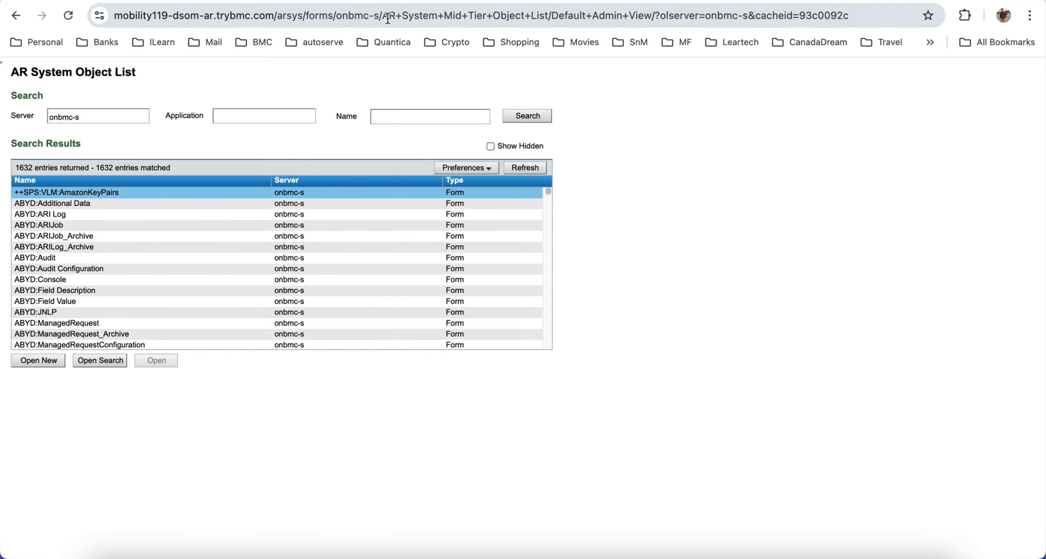
drag(391, 18, 822, 3)
key(BackSpace)
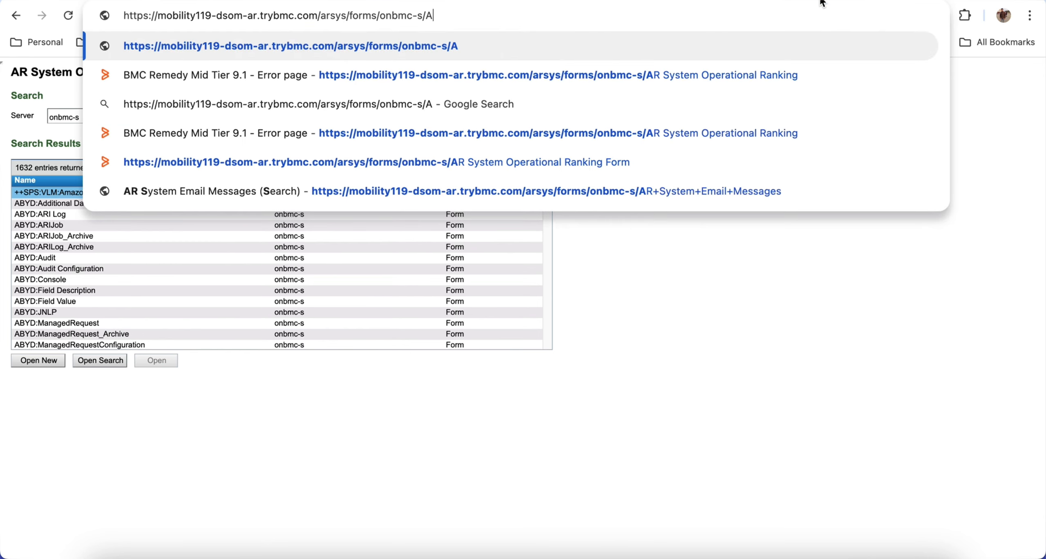
key(Return)
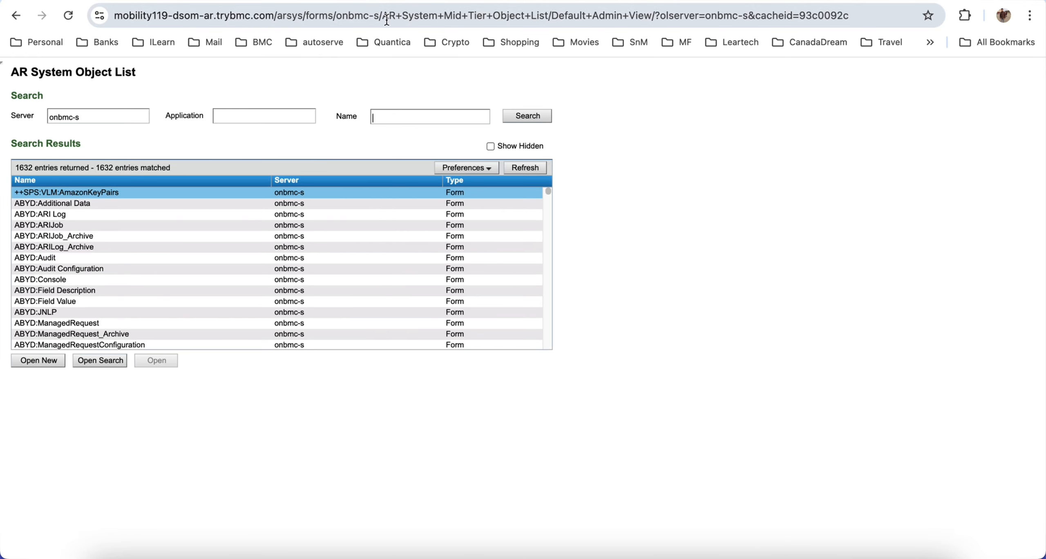
Step: Replace the form part of the duplicated page's address to load SHR:LandingConsole in the Default Administrator View
drag(387, 20, 1041, 19)
key(BackSpace)
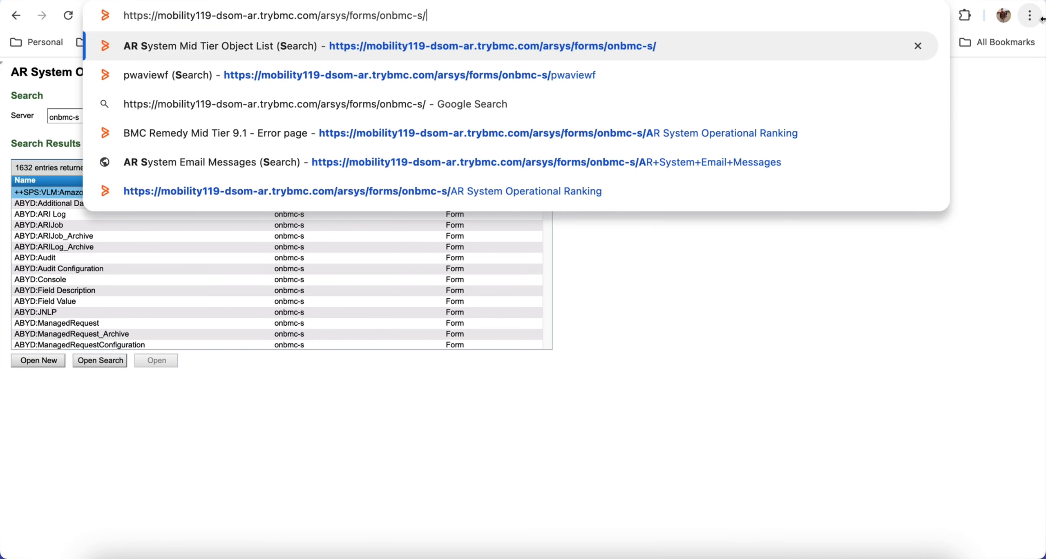
text(SH)
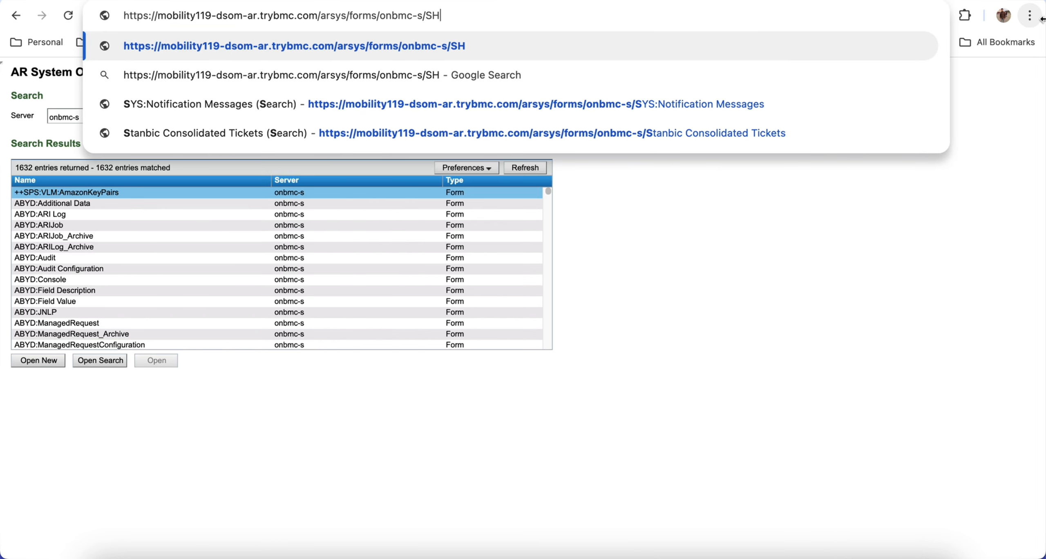
text(R)
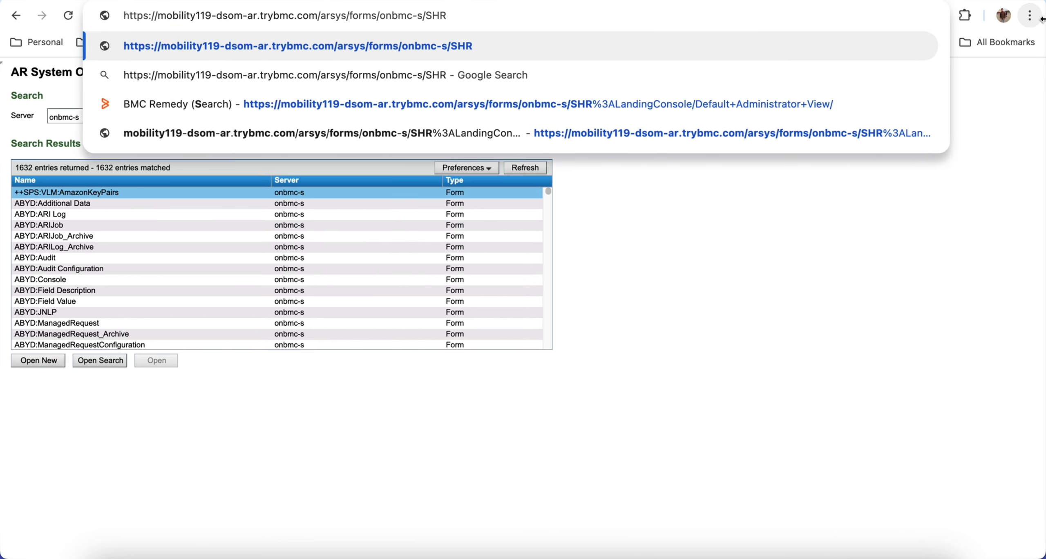
key(Down)
key(Down)
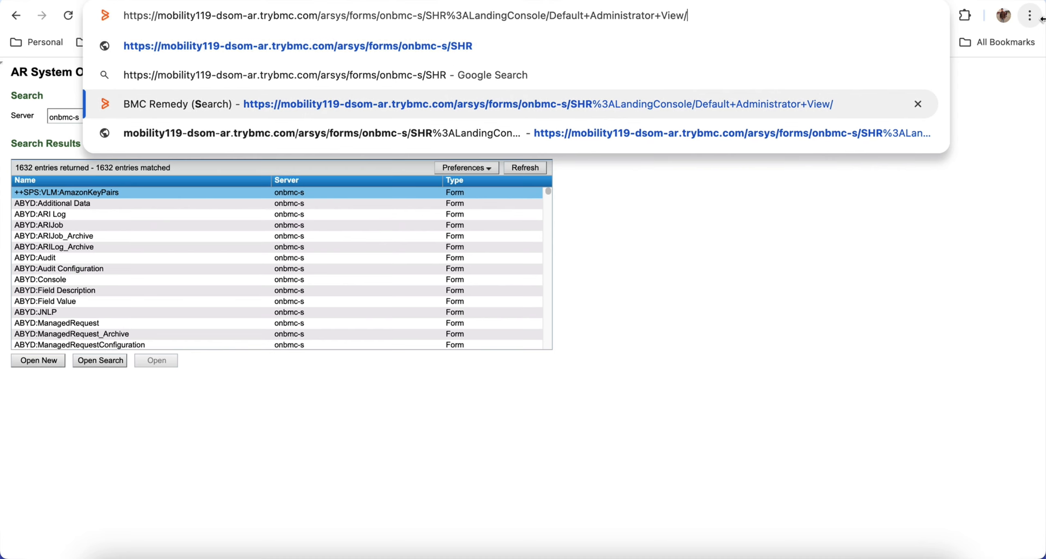
key(Return)
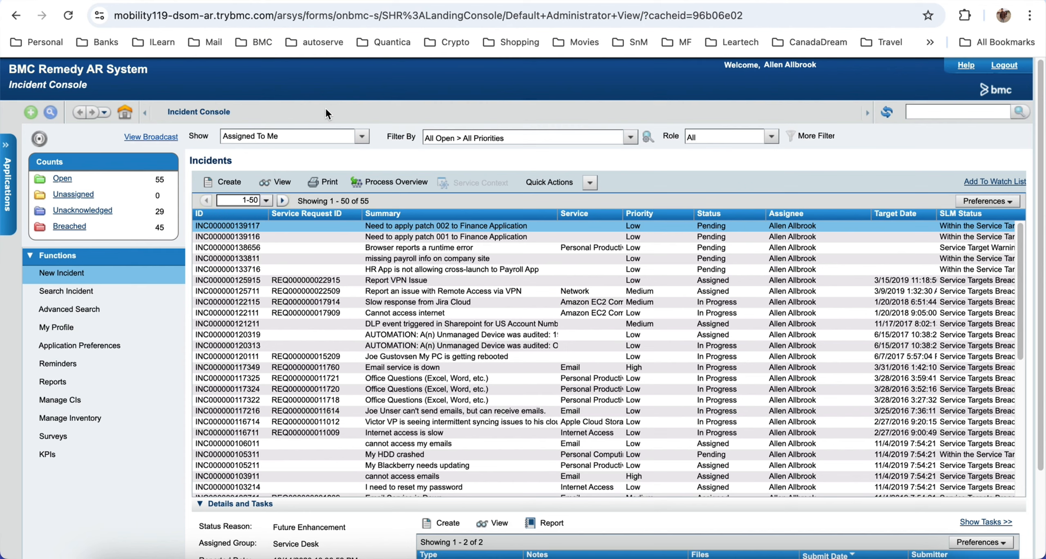
Step: Open the AR System Administration Console from the AR System Administration group in the application list
click(5, 152)
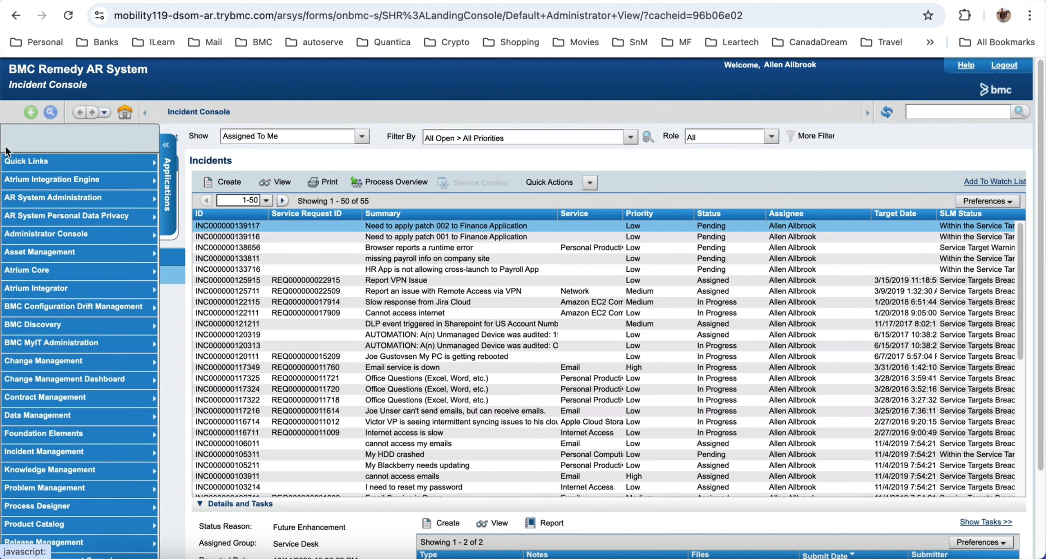
mouse_move(165, 234)
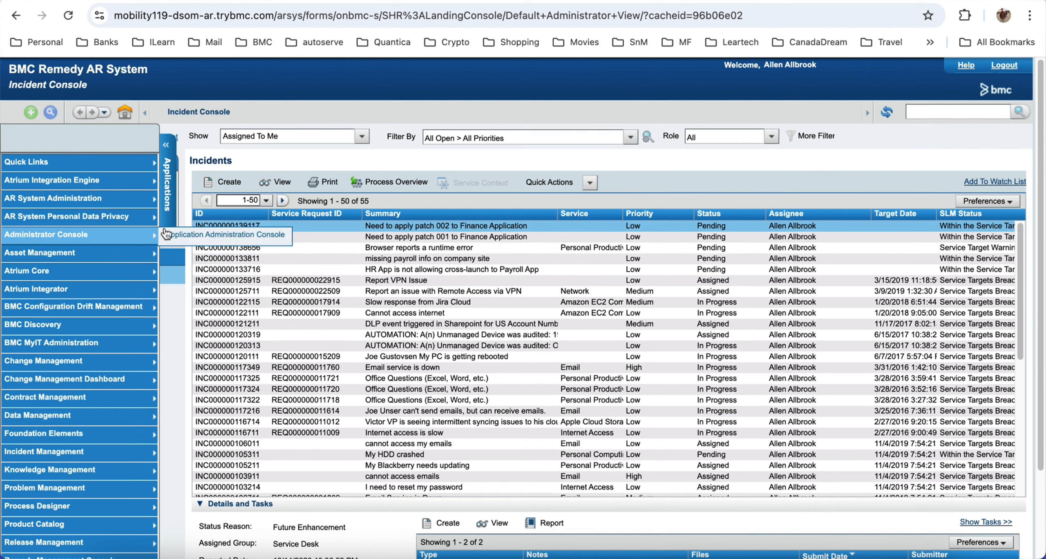
mouse_move(131, 199)
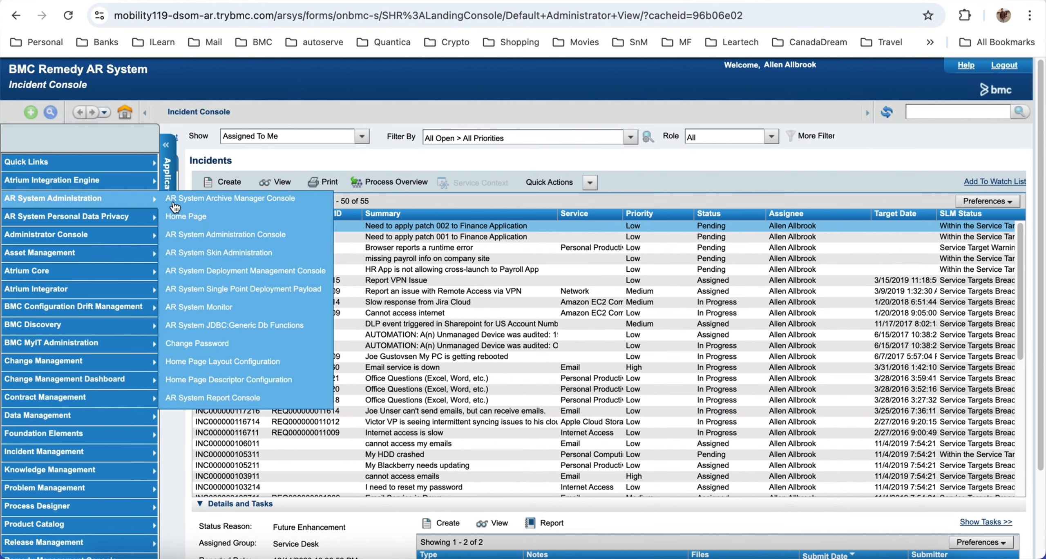
click(220, 241)
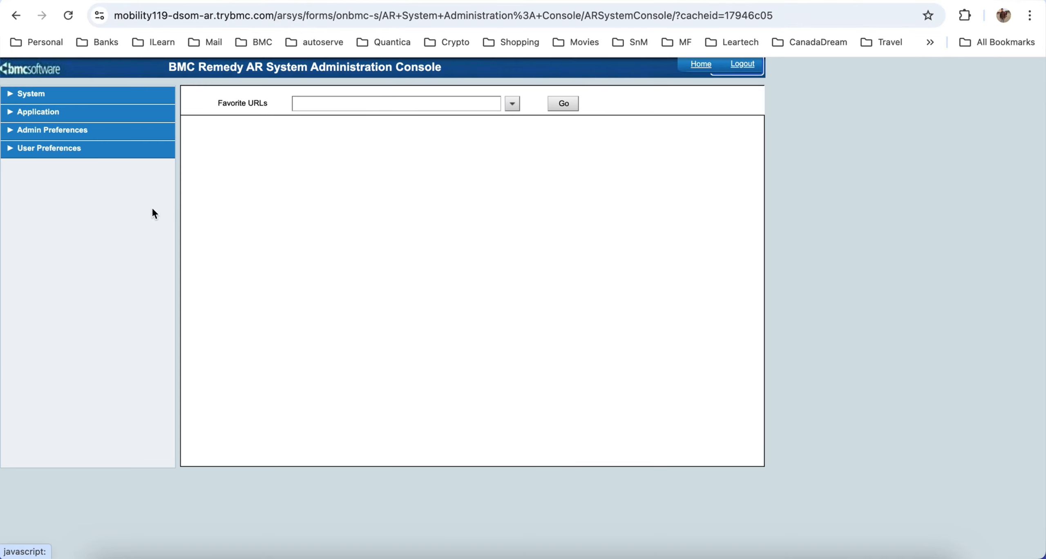
Step: Expand the General group of the System settings and open Server Information
click(28, 94)
click(44, 112)
click(75, 129)
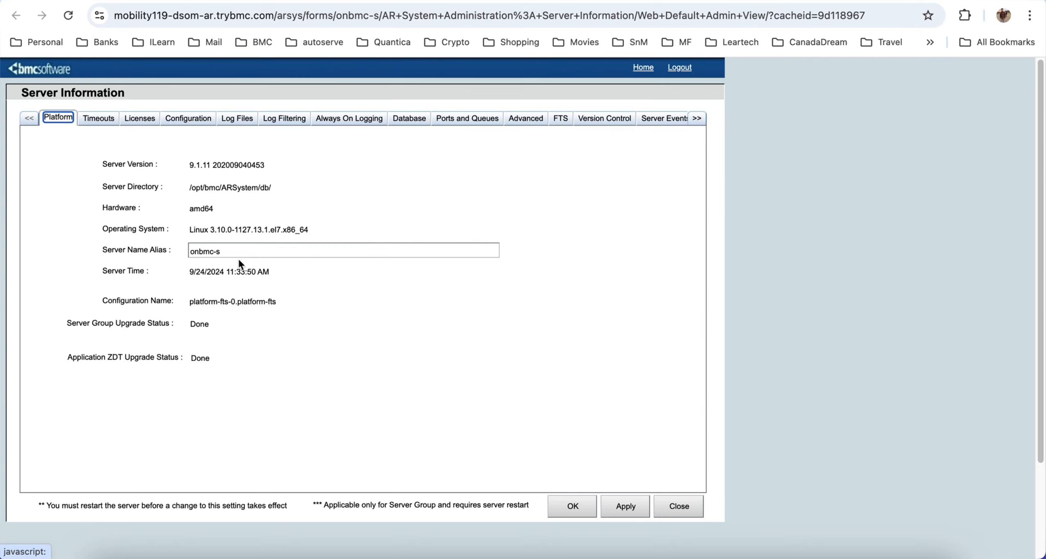
Step: Review the server's Configuration settings, switch back to Google Chrome from the reference image, and view Ports and Queues and the Advanced settings
click(191, 118)
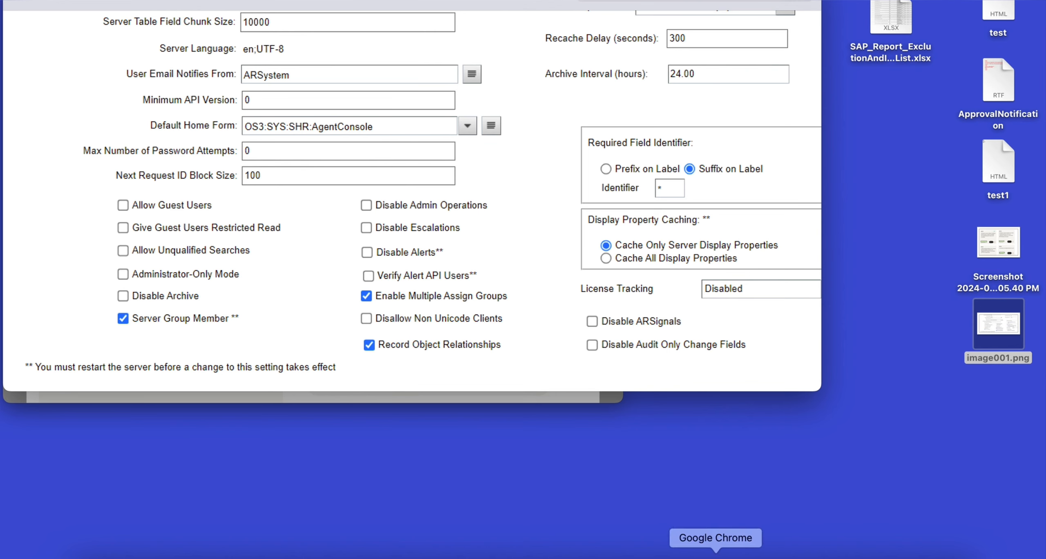
click(733, 555)
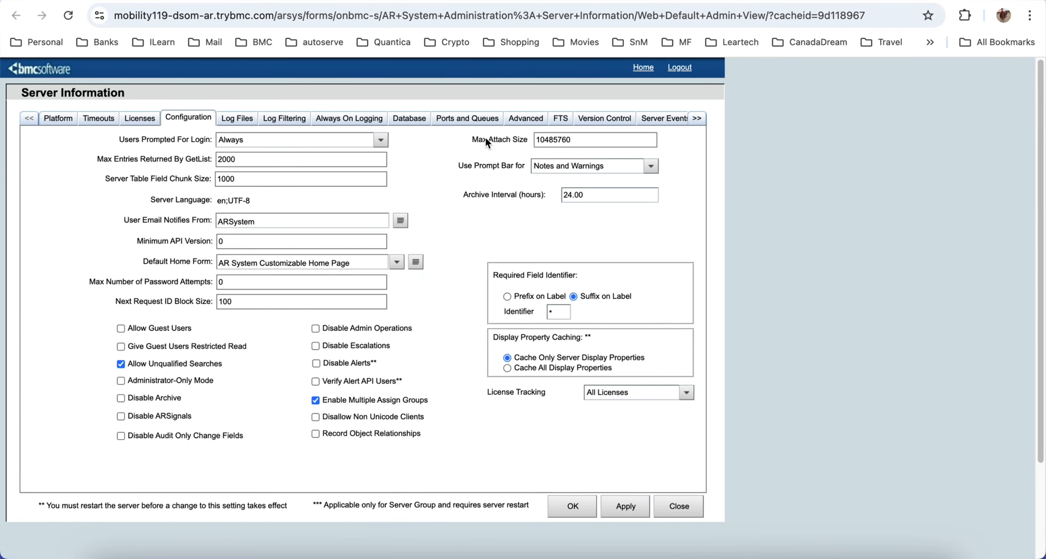
click(481, 120)
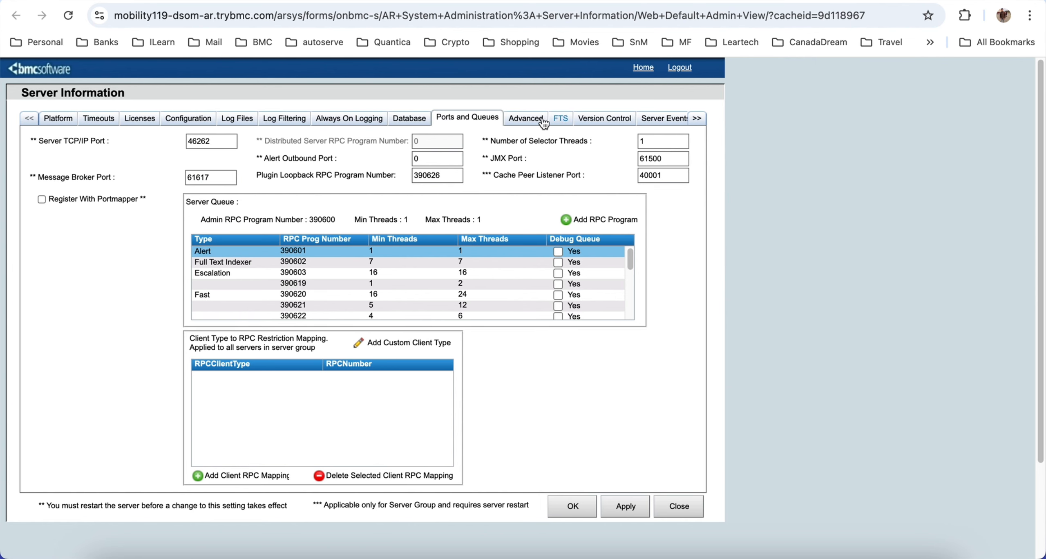
click(515, 121)
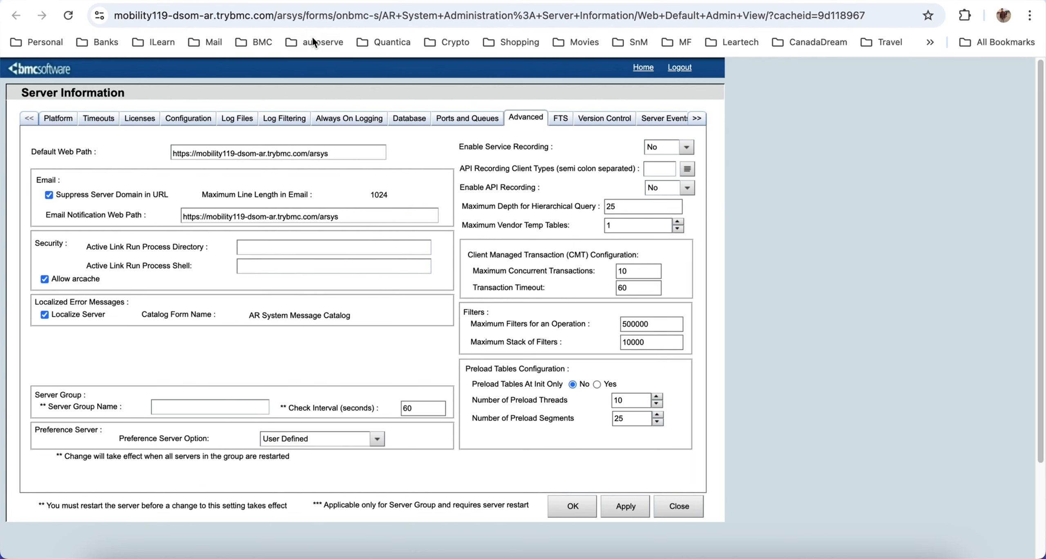
Step: Return to the AR System Server Group Operation Ranking form and start a new request
click(544, 0)
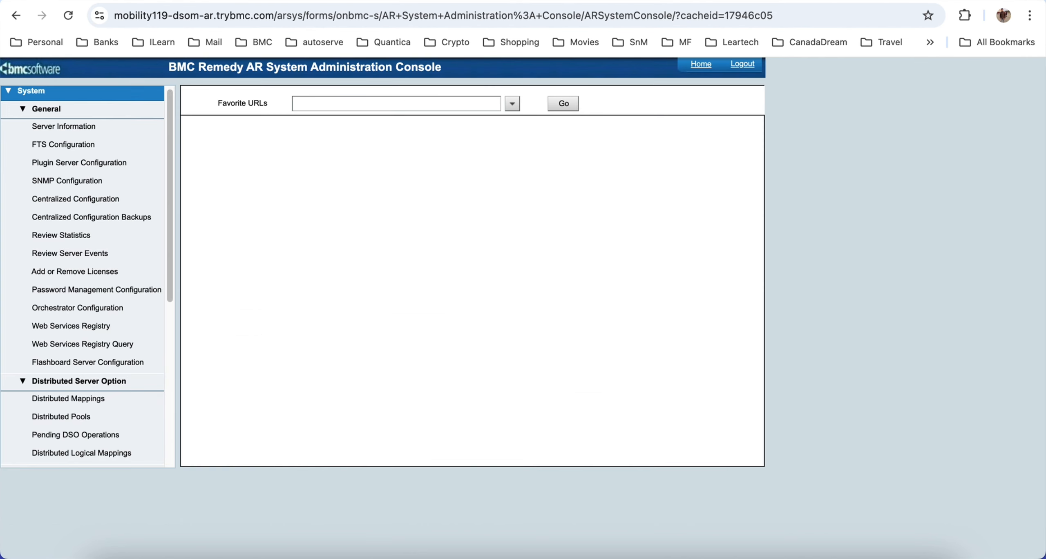
click(551, 0)
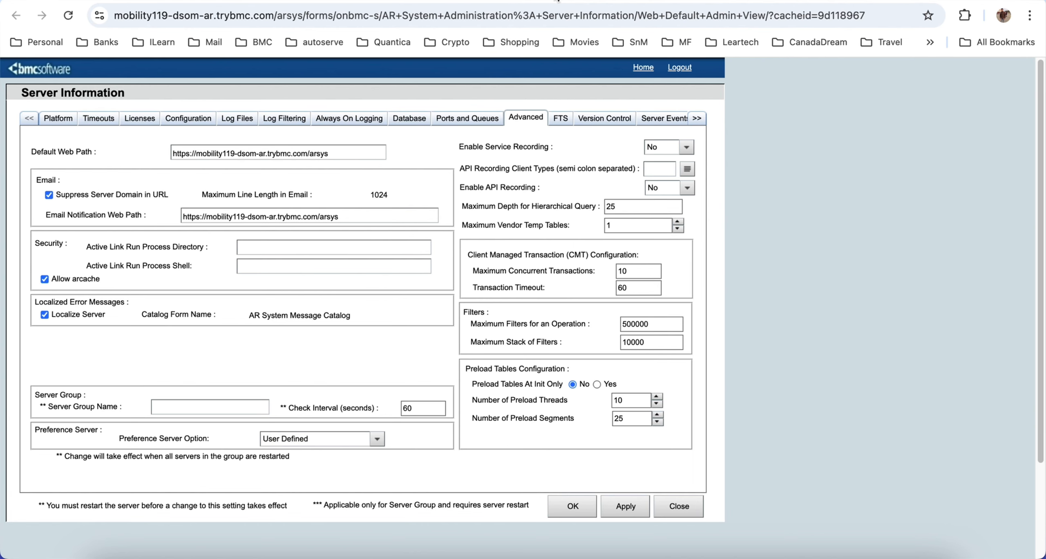
click(751, 1)
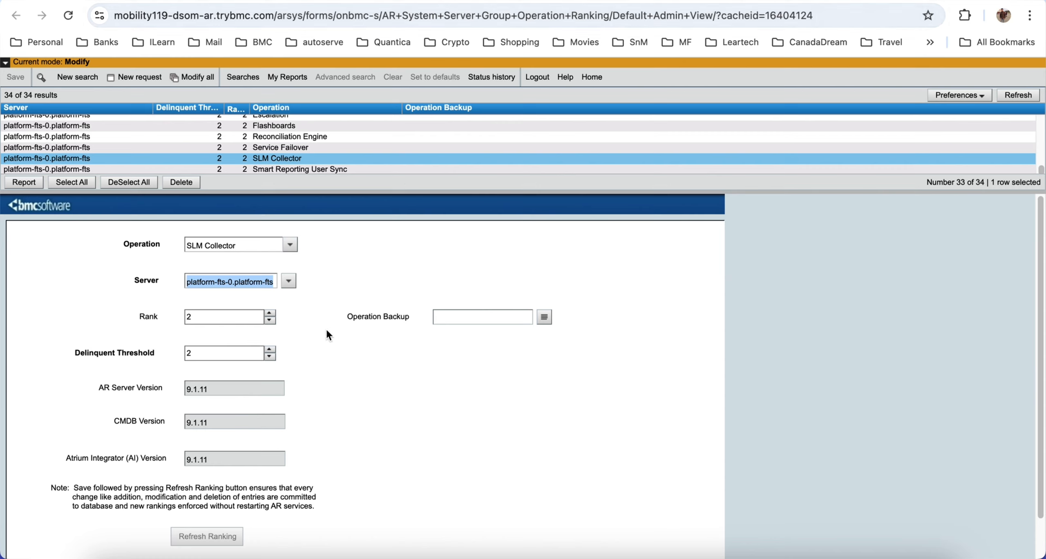
click(140, 77)
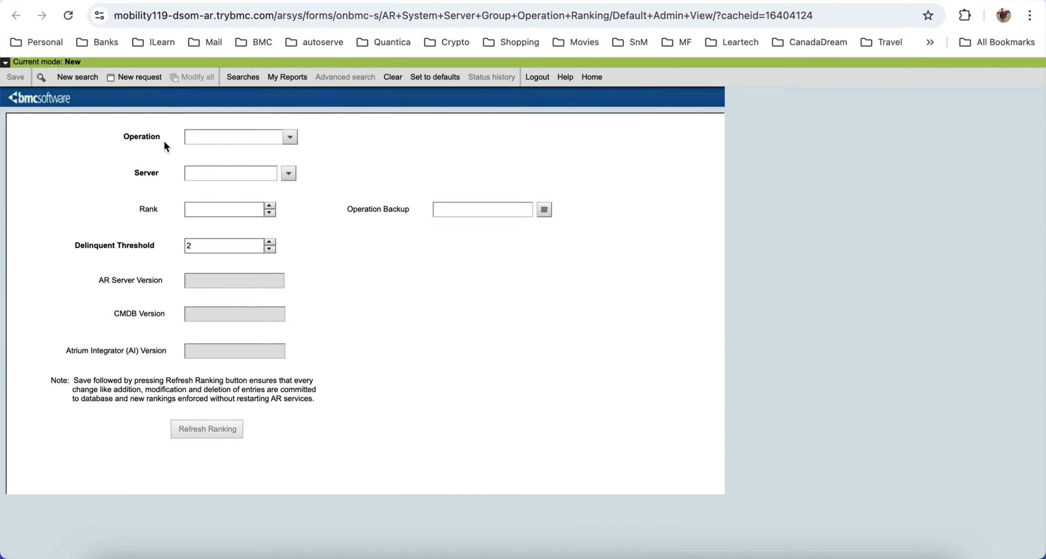
Step: View the available Operation and Server choices for the new ranking request without picking any
click(291, 138)
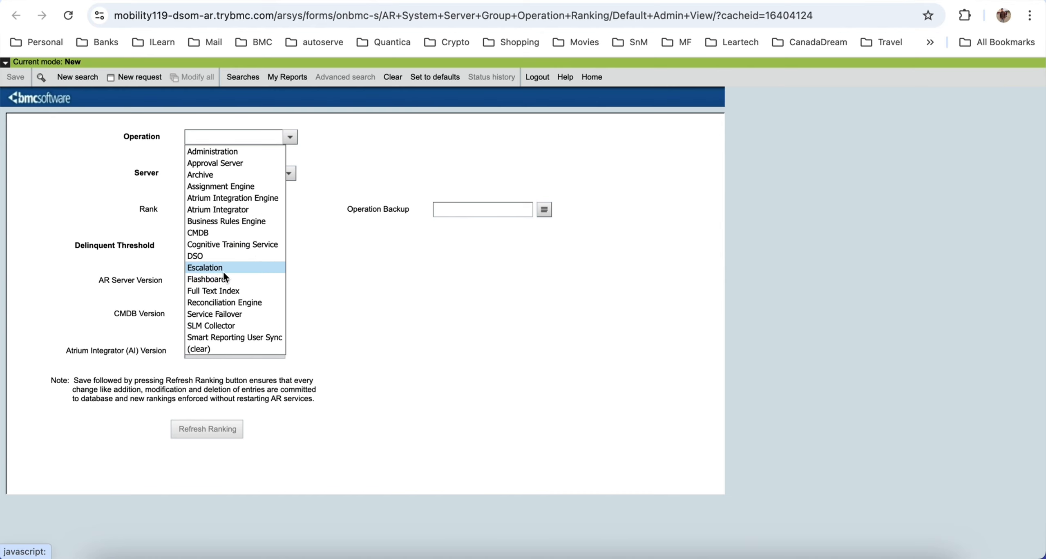
click(398, 248)
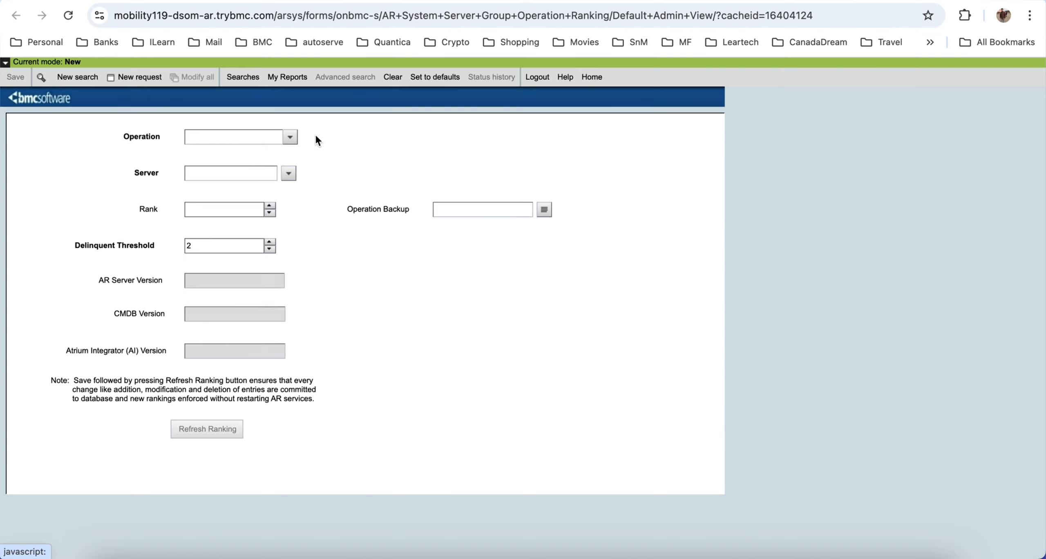
click(290, 176)
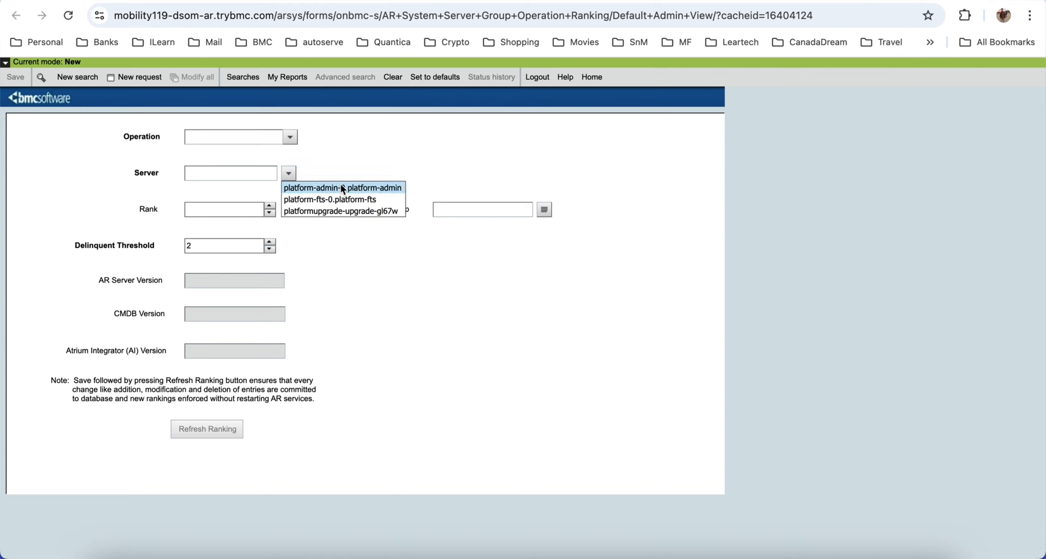
click(296, 171)
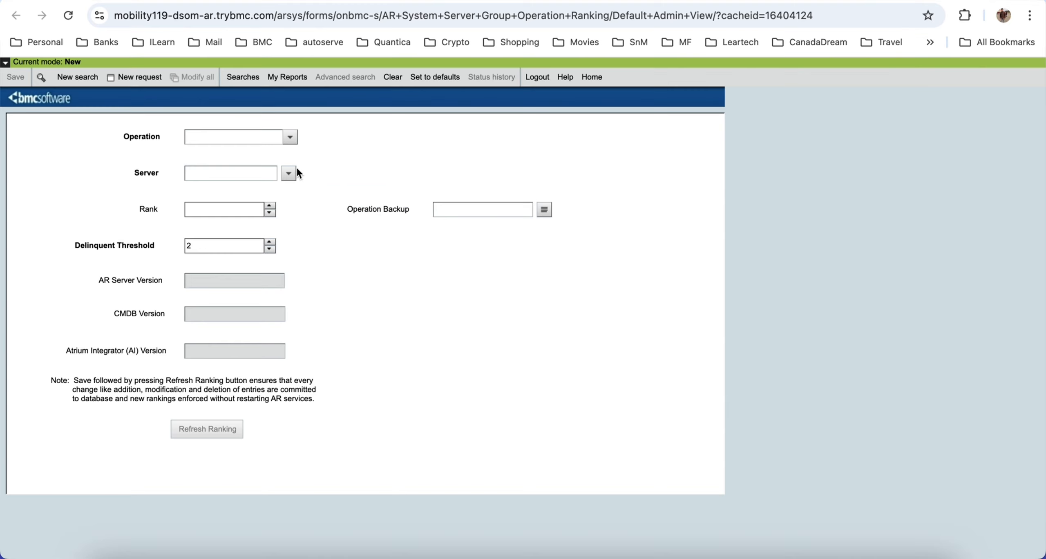
Step: Start a new search on the ranking form and list all entries without search criteria
click(76, 77)
click(23, 81)
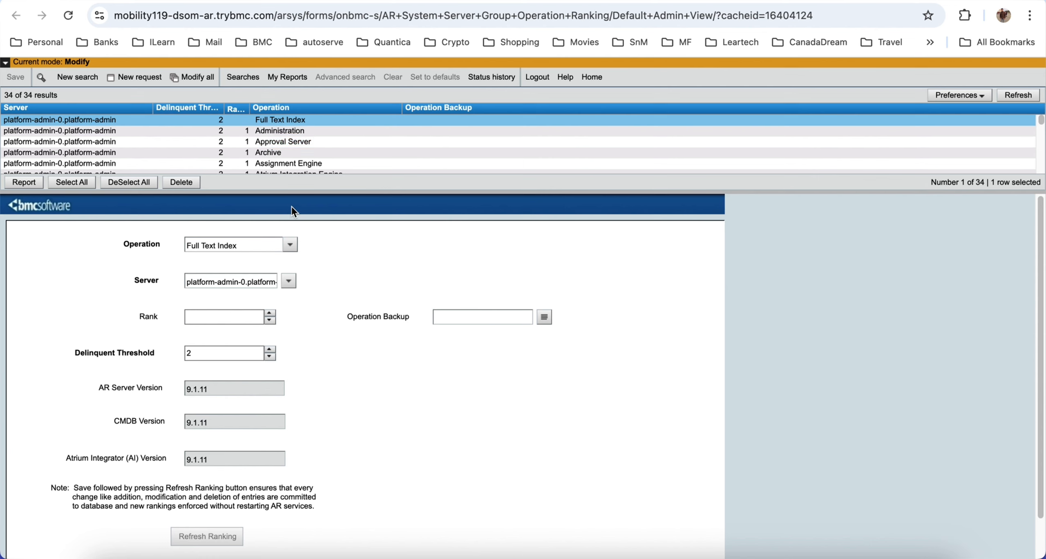
Step: Enlarge the results list to show more ranking entries above the form
drag(295, 192, 326, 250)
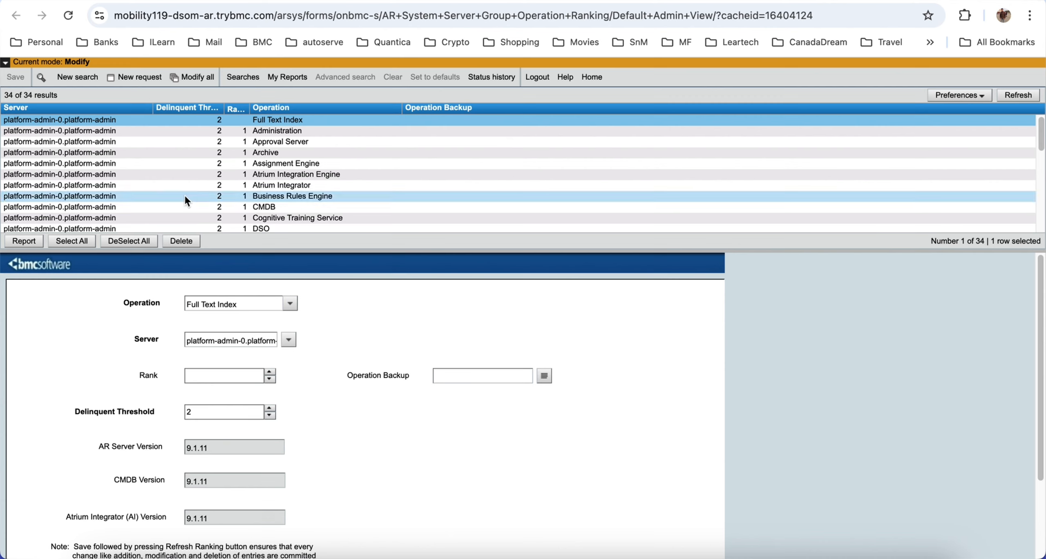
click(137, 77)
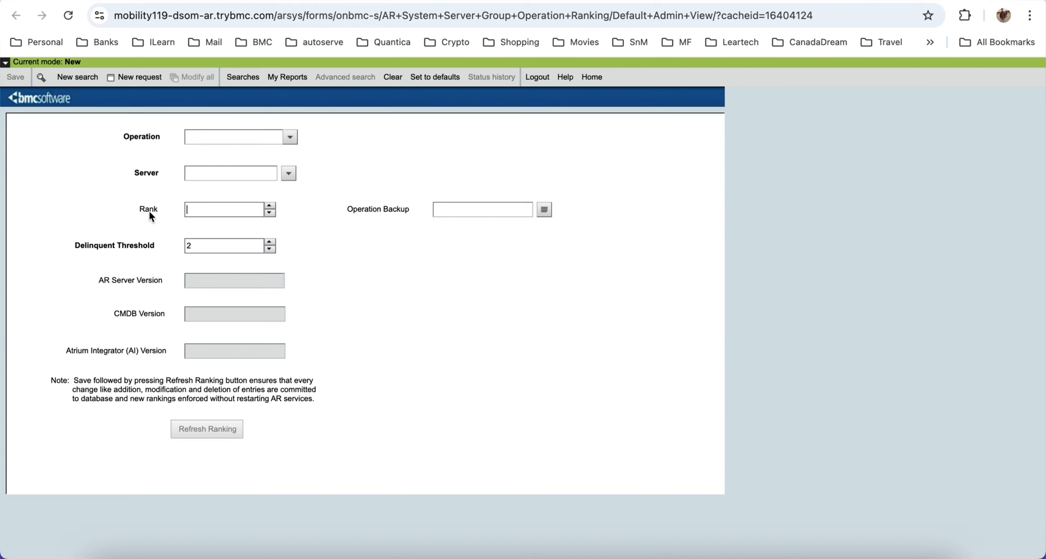
click(208, 212)
click(290, 137)
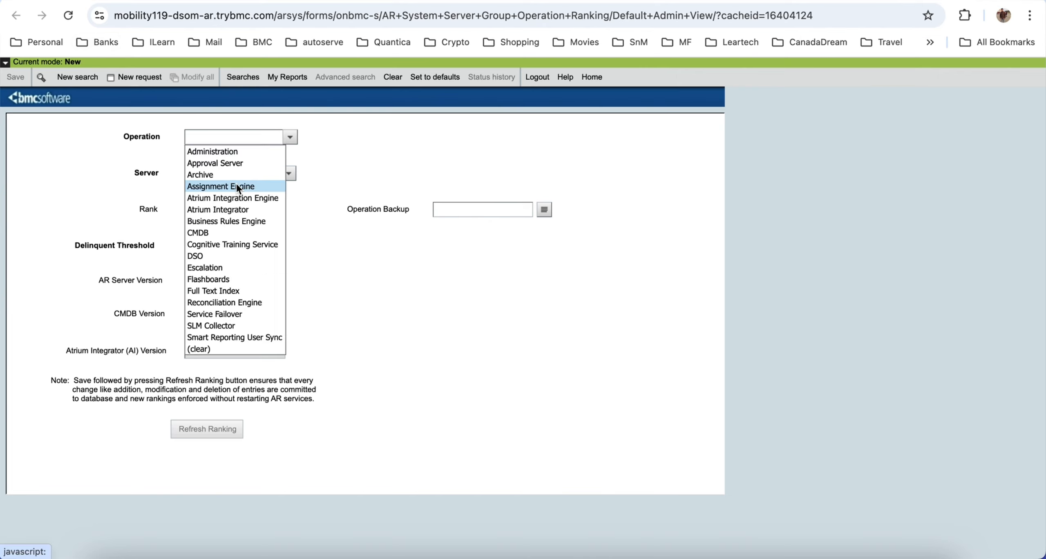
click(219, 154)
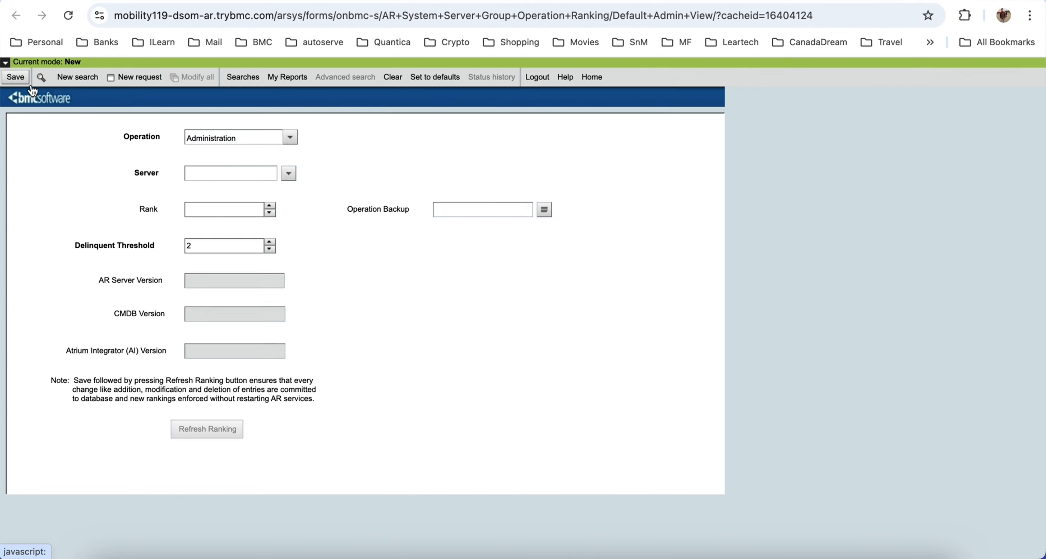
Step: Start a new search, discarding the unsaved request, and search for ranking entries with the Administration operation
click(80, 77)
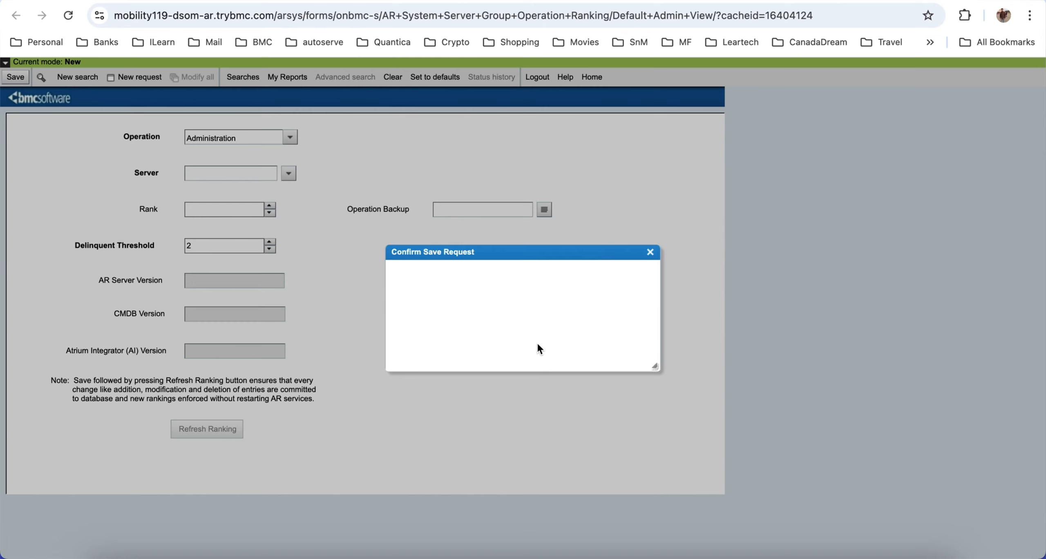
click(519, 353)
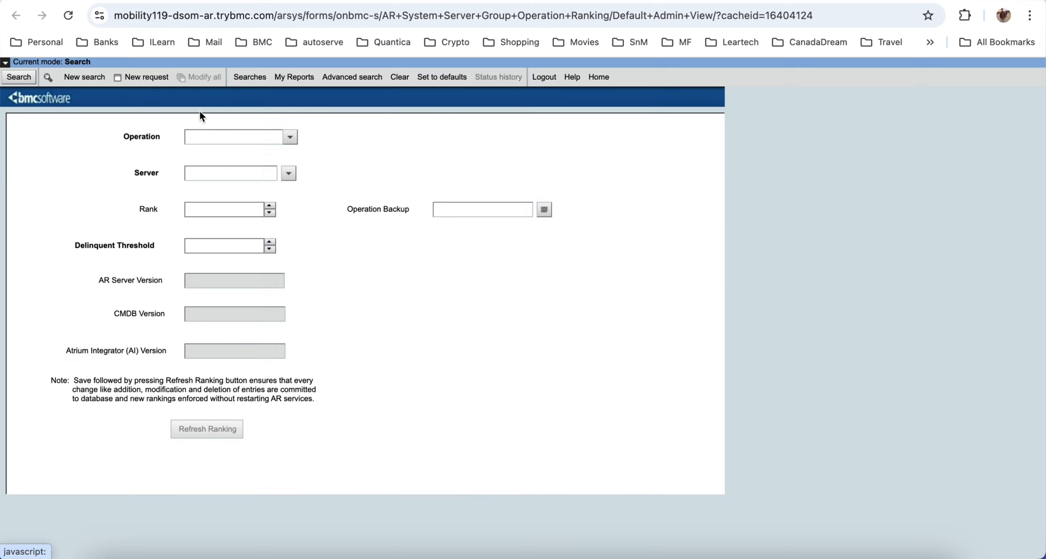
click(290, 141)
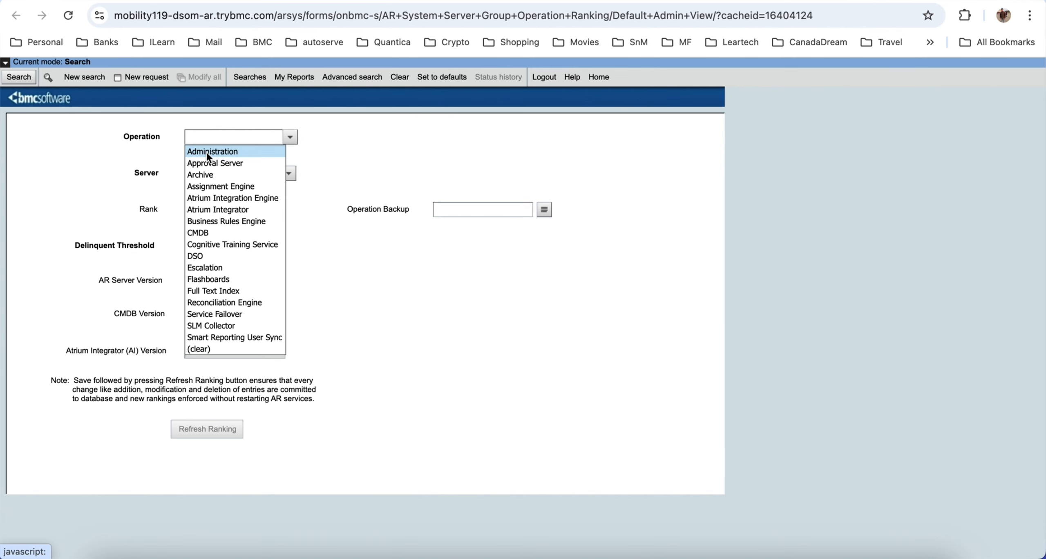
click(206, 150)
click(11, 75)
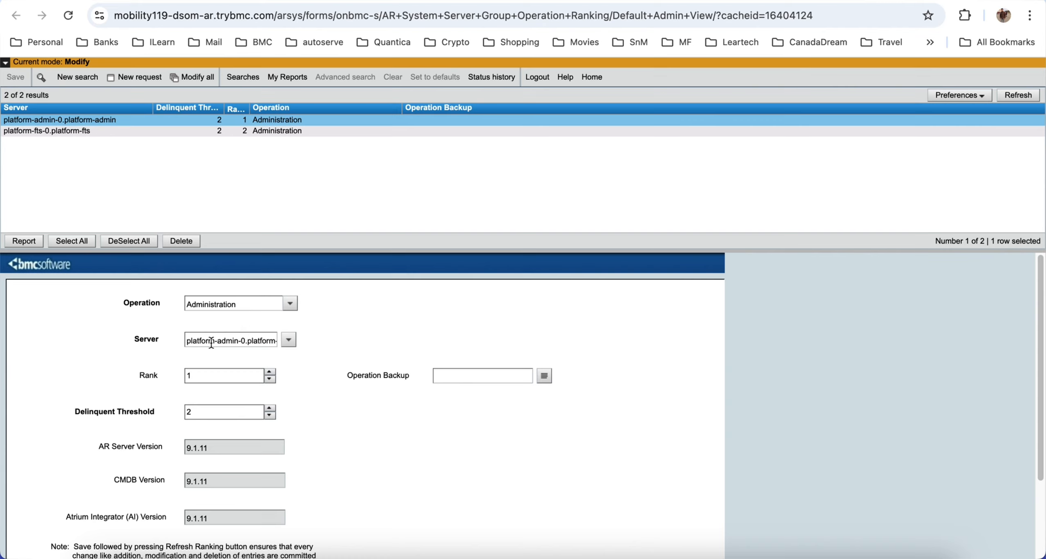
Step: Compare the details of the Administration ranking entries for platform-admin-0.platform-admin and platform-fts-0.platform-fts
click(63, 120)
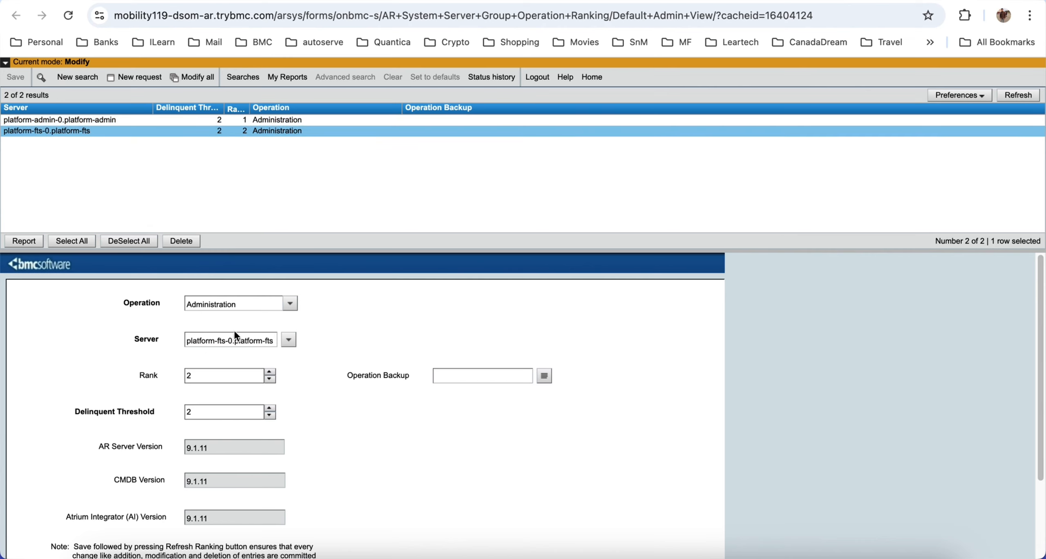
click(245, 122)
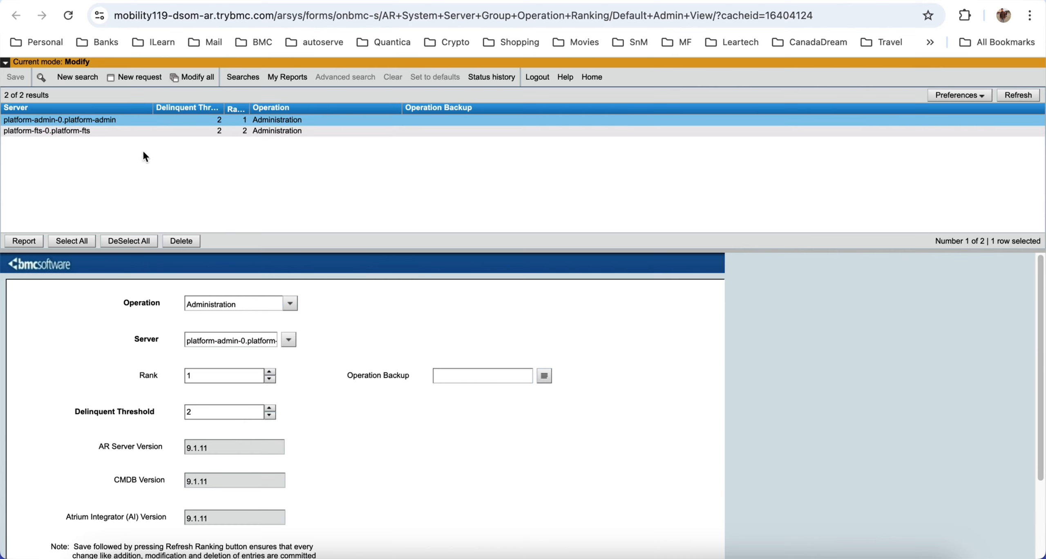
click(241, 132)
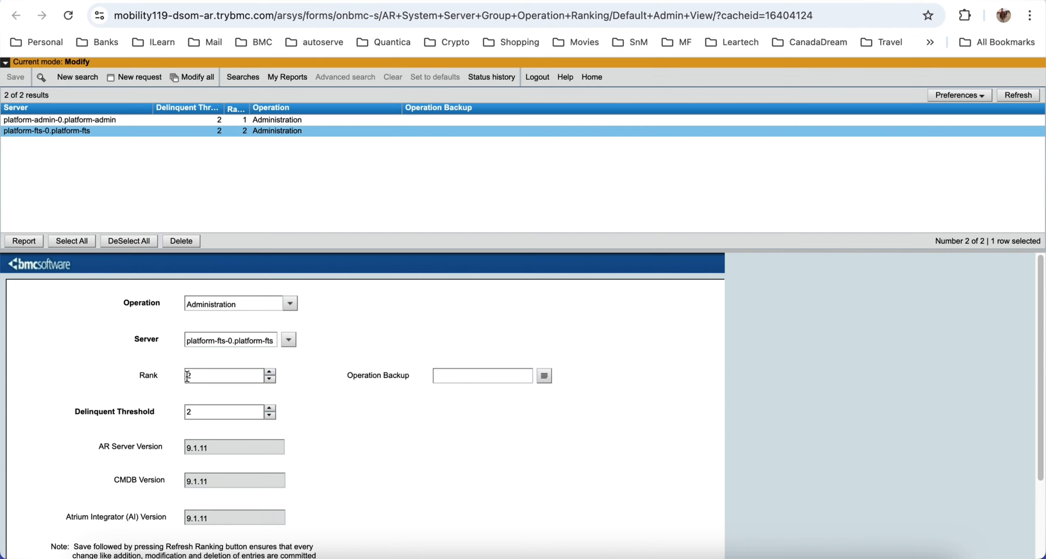
Step: List all ranking entries without search criteria and view the Escalation entry for platform-fts-0.platform-fts
click(78, 77)
click(23, 77)
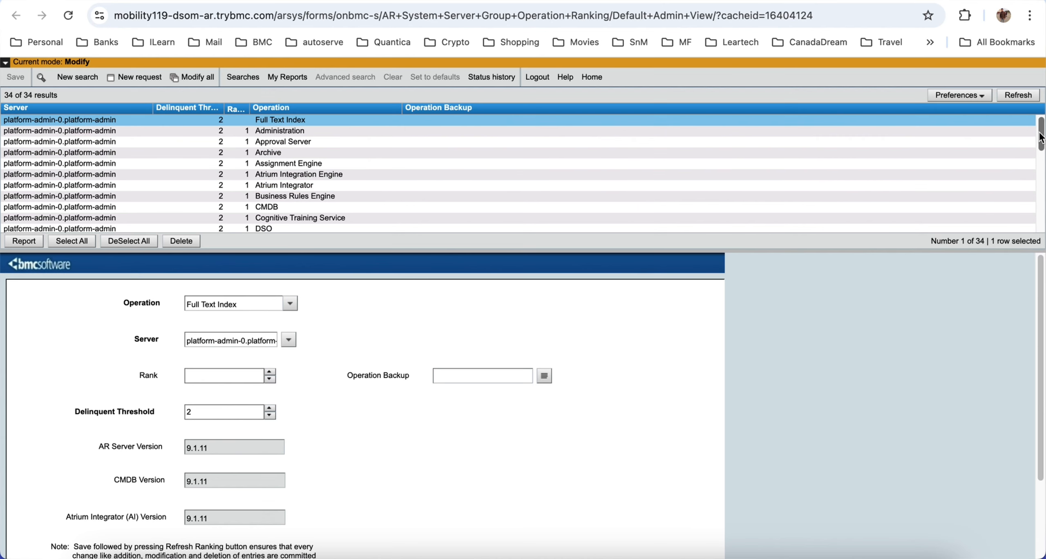
drag(1042, 133, 1042, 214)
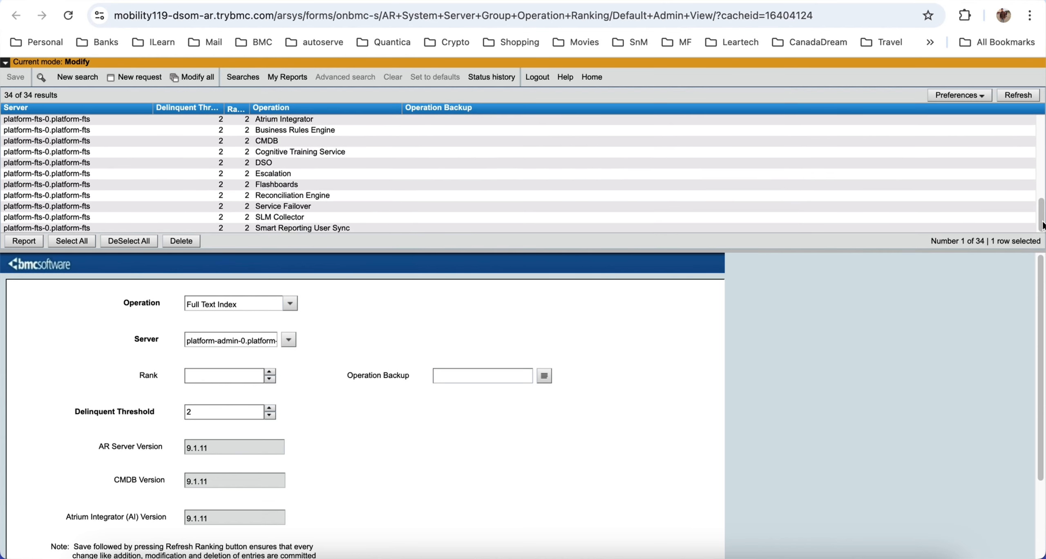
click(282, 175)
Step: Sort the ranking entries by Operation in ascending order
scroll(302, 196, up, 3)
scroll(295, 198, up, 3)
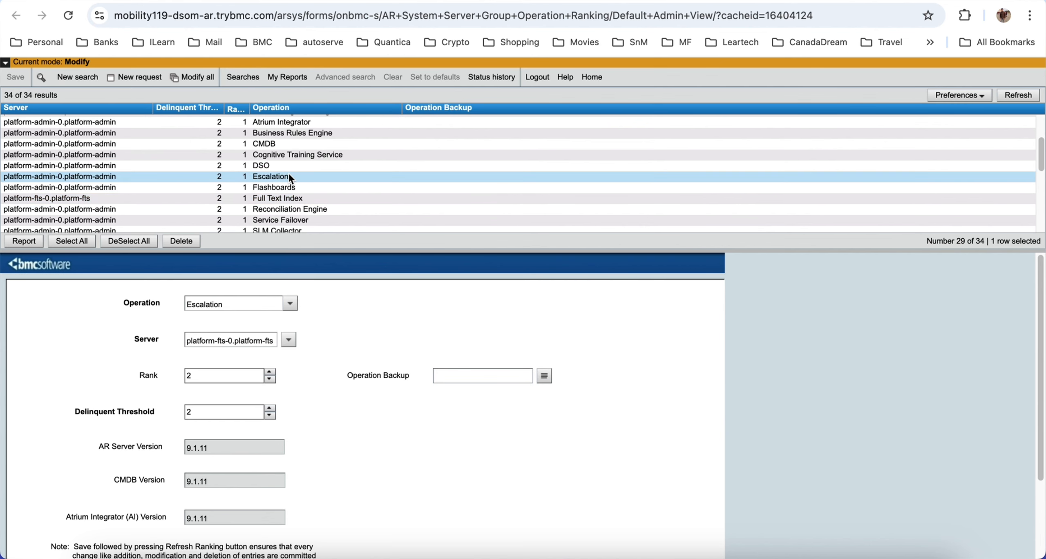
scroll(289, 174, down, 6)
scroll(288, 173, up, 8)
click(280, 109)
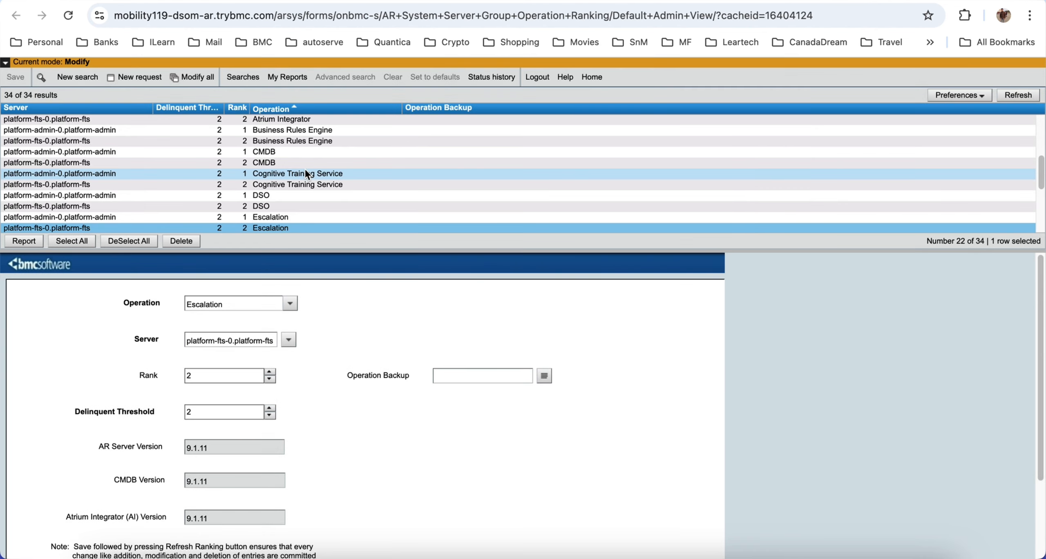
Step: Examine the sorted list to compare each operation's rank across the two servers
scroll(304, 169, down, 3)
scroll(303, 186, down, 2)
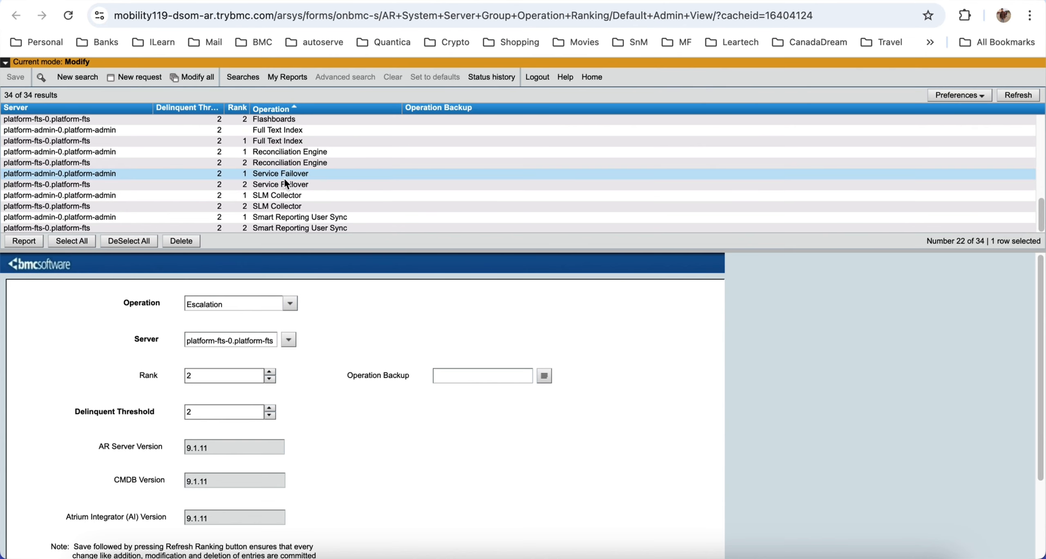
scroll(288, 204, up, 8)
scroll(300, 195, down, 4)
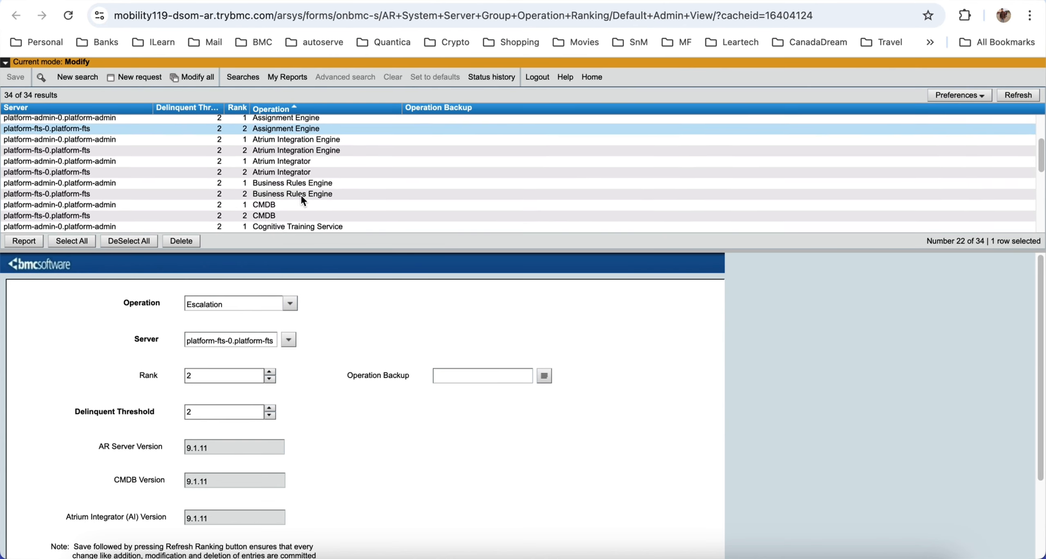
scroll(295, 176, down, 4)
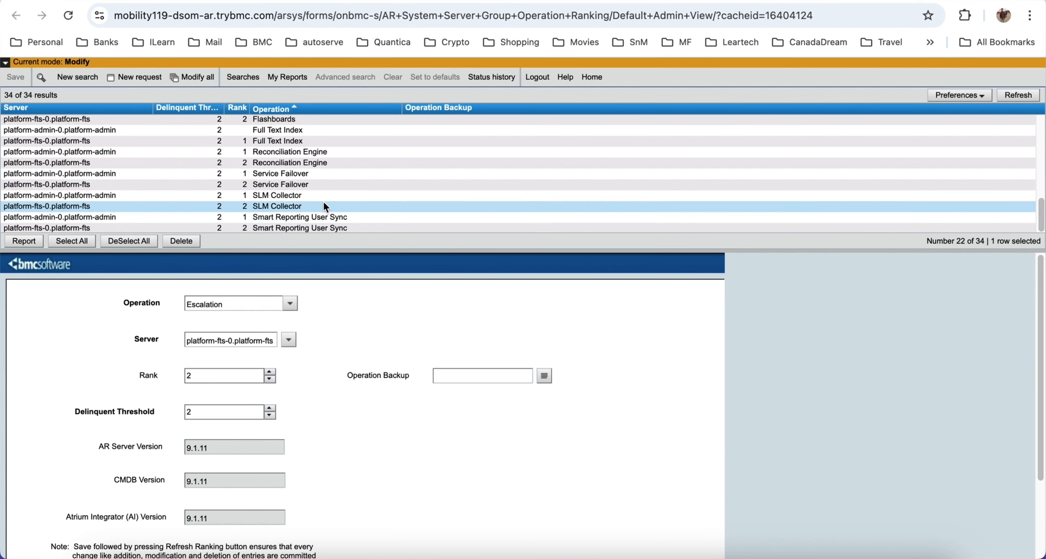
scroll(323, 201, up, 3)
scroll(323, 203, up, 3)
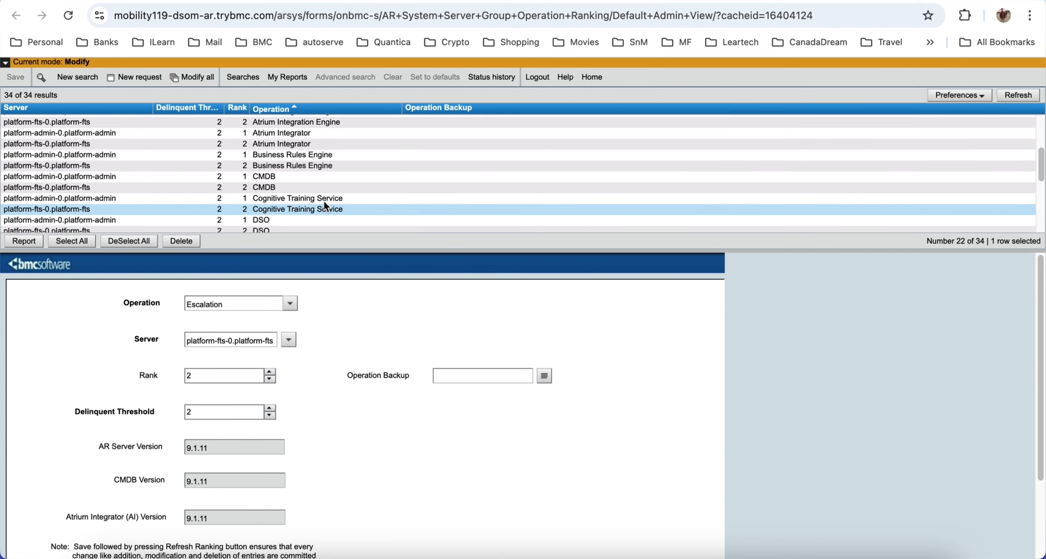
scroll(324, 203, up, 3)
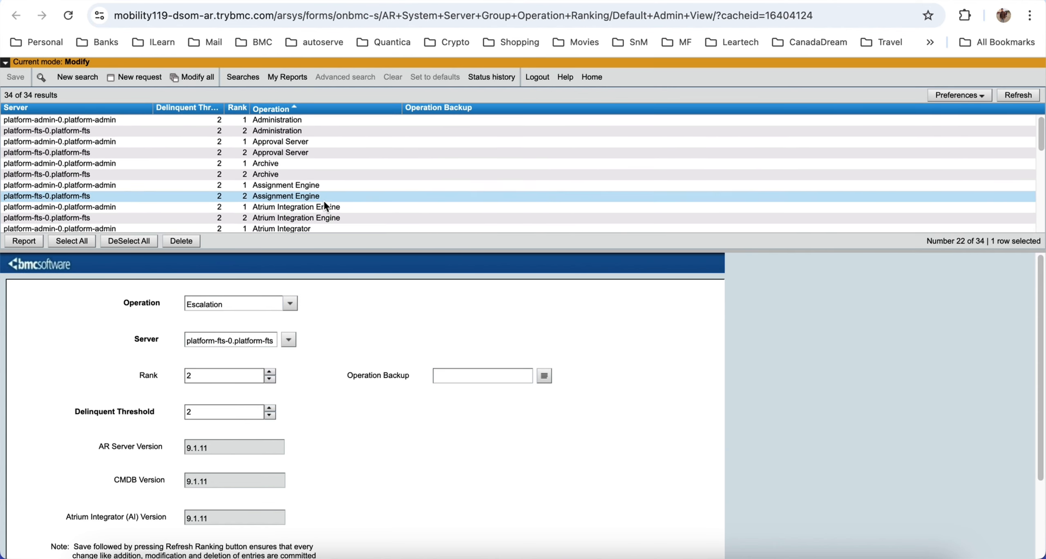
scroll(287, 177, down, 10)
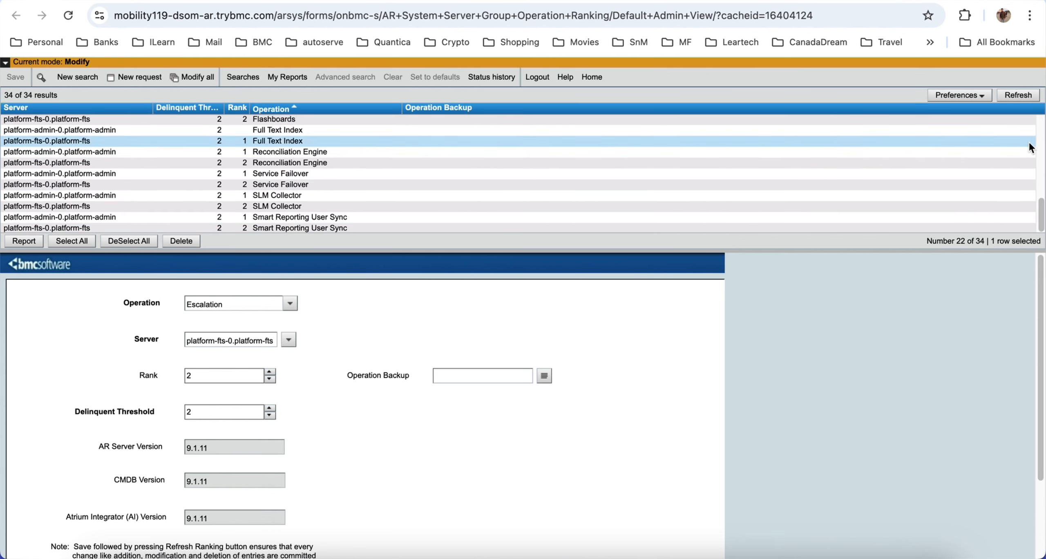
drag(1043, 208, 1044, 134)
scroll(970, 217, down, 8)
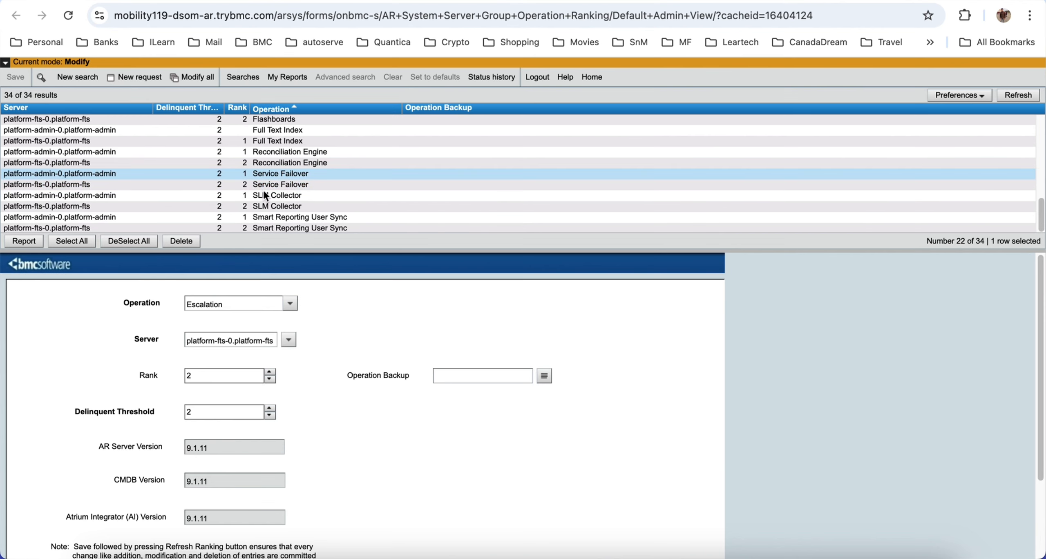
Step: View the Service Failover entries for both servers, plus Reconciliation Engine, SLM Collector and Smart Reporting User Sync entries
click(287, 176)
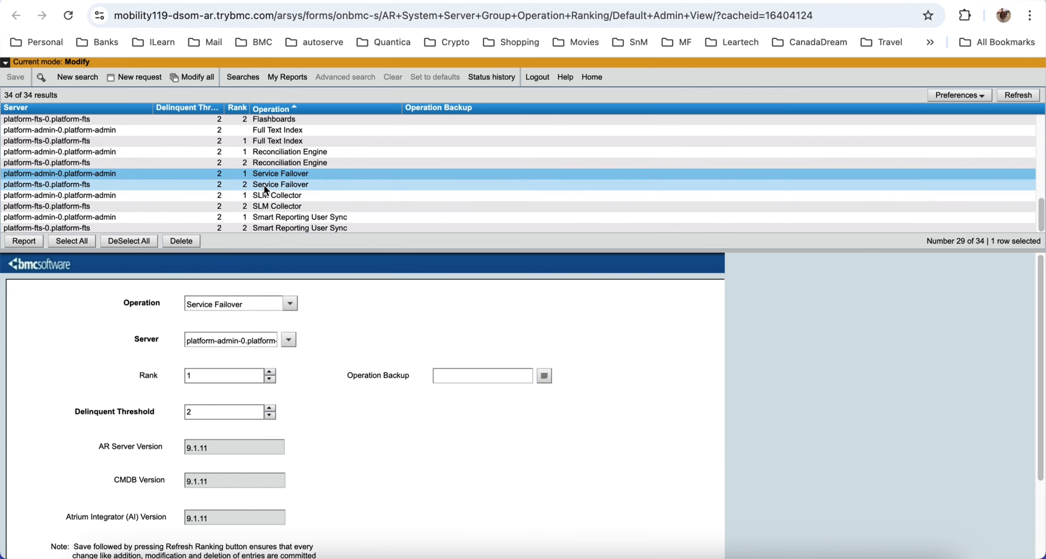
click(273, 184)
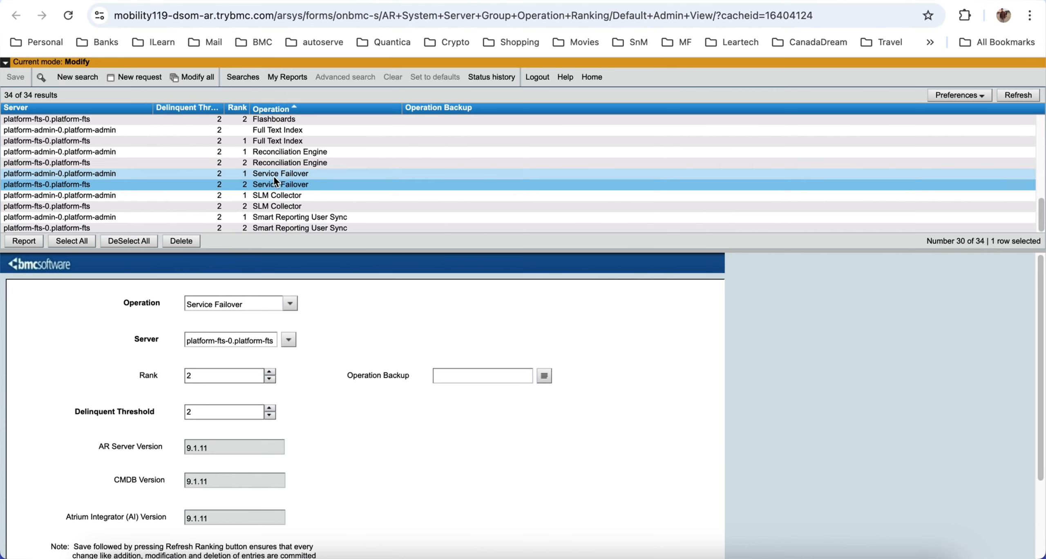
click(299, 153)
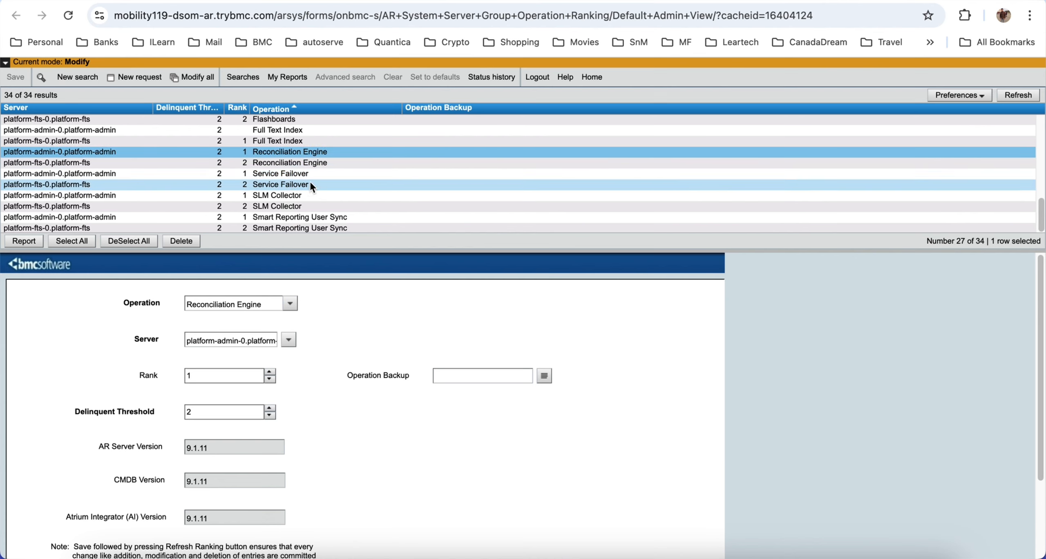
click(277, 206)
click(354, 217)
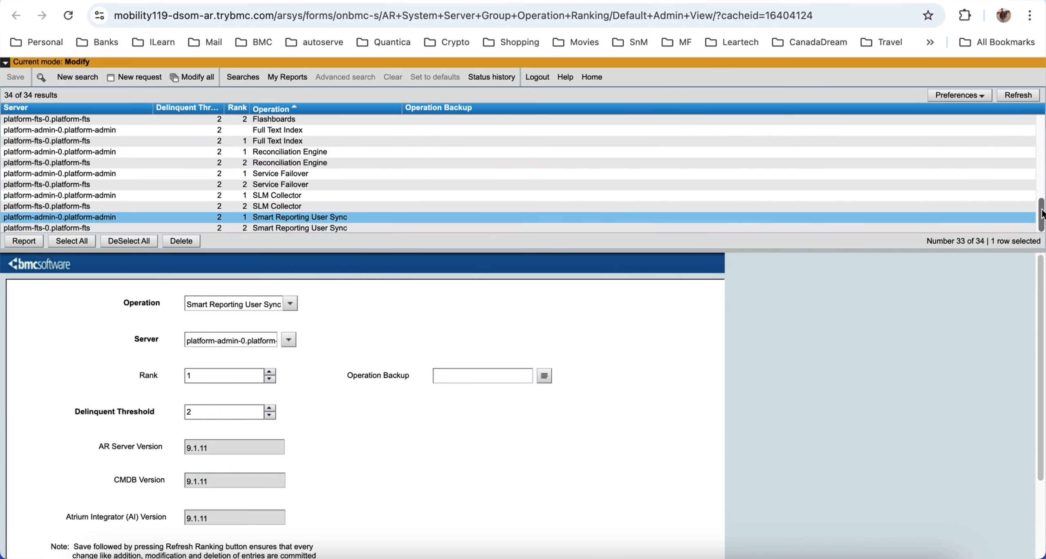
Step: Start a new ranking request and review the available Operation choices without selecting one
drag(1042, 214, 1043, 178)
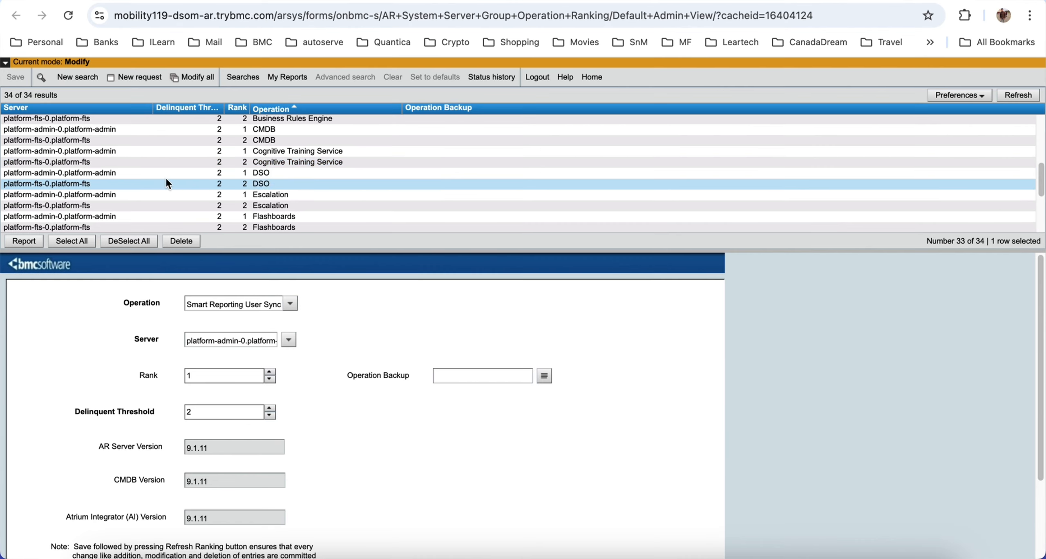
click(137, 77)
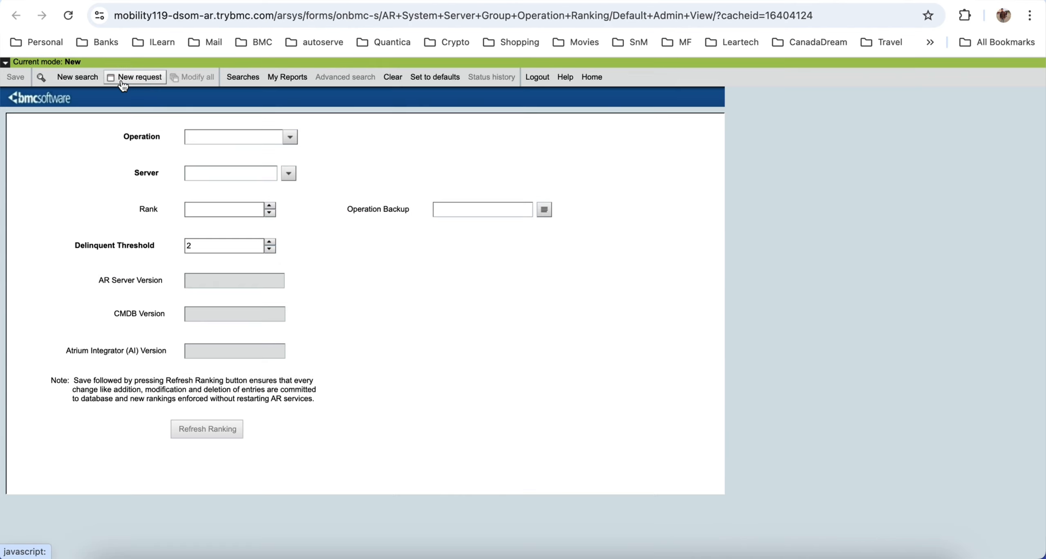
click(290, 139)
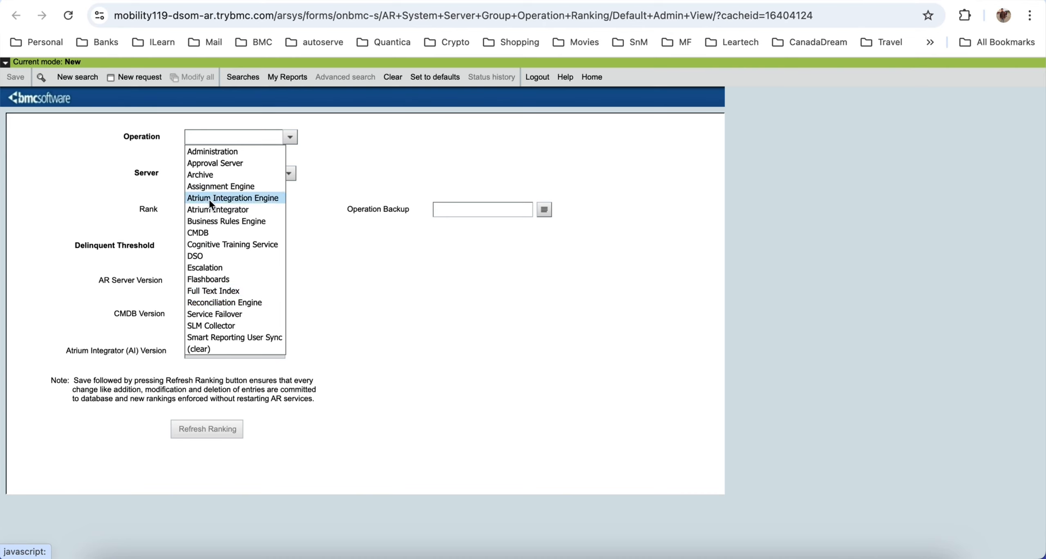
click(324, 169)
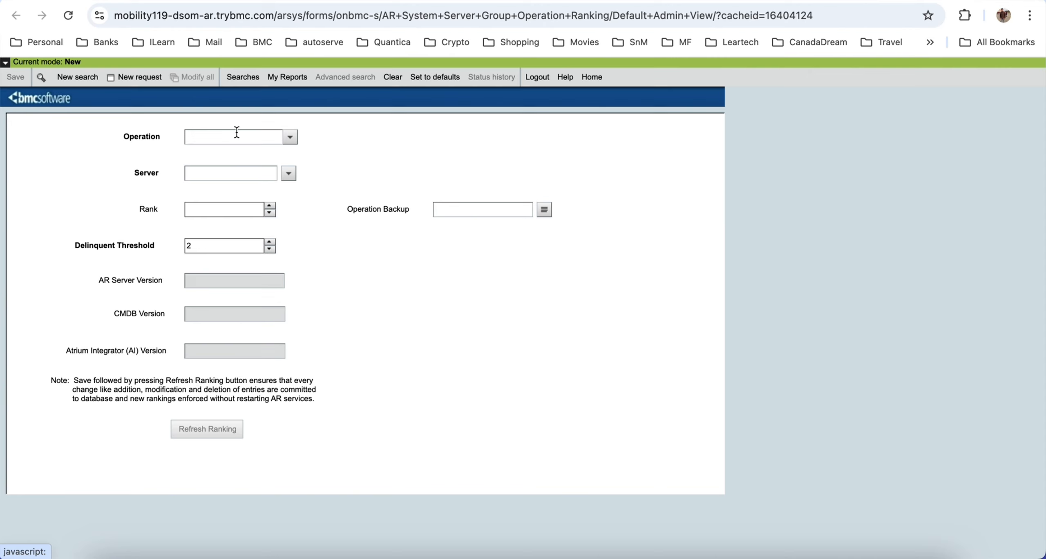
click(289, 139)
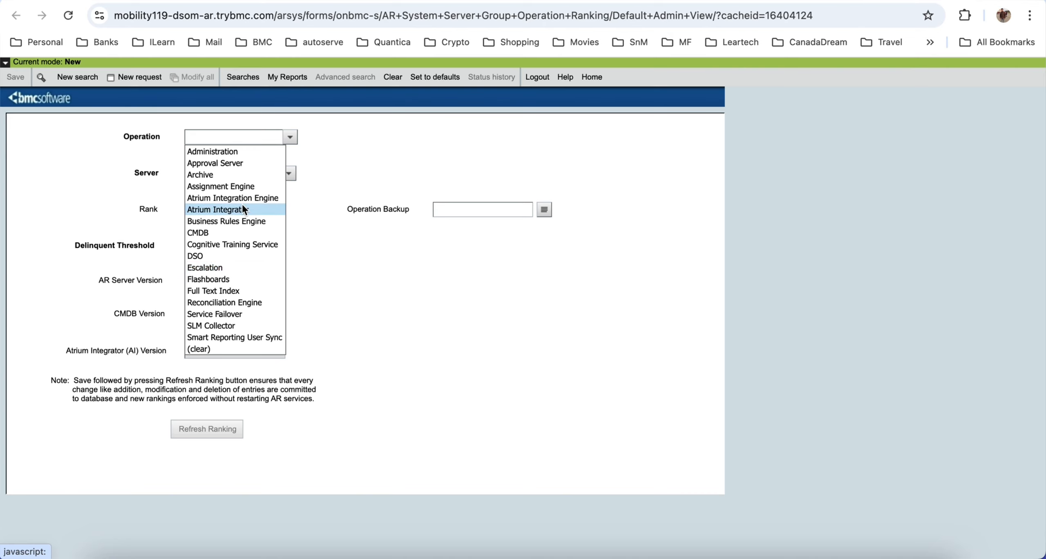
click(170, 179)
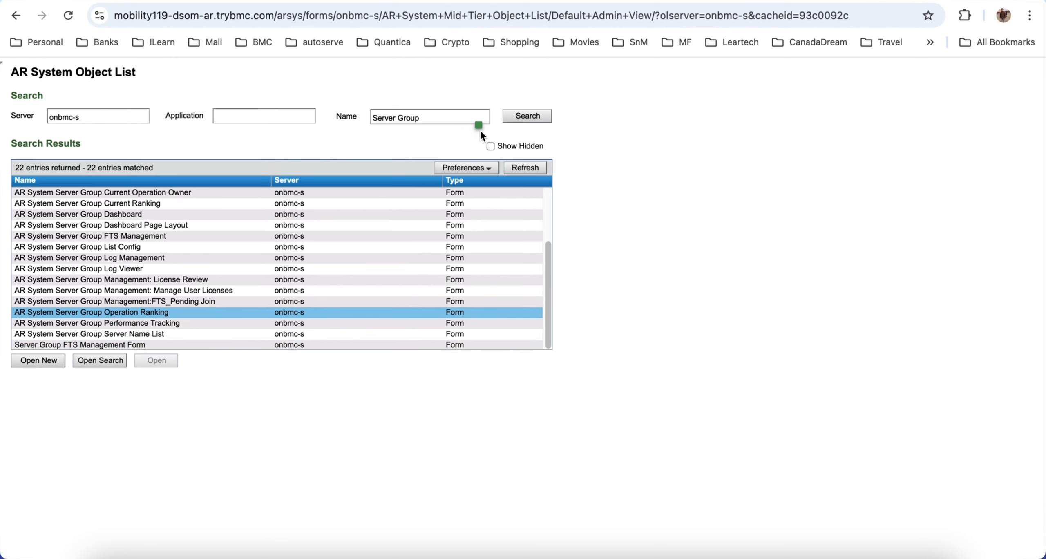
Step: From the AR System Object List, open the AR System Server Group Performance Tracking form in search mode
mouse_move(547, 306)
mouse_down()
mouse_move(551, 236)
mouse_move(545, 320)
mouse_up()
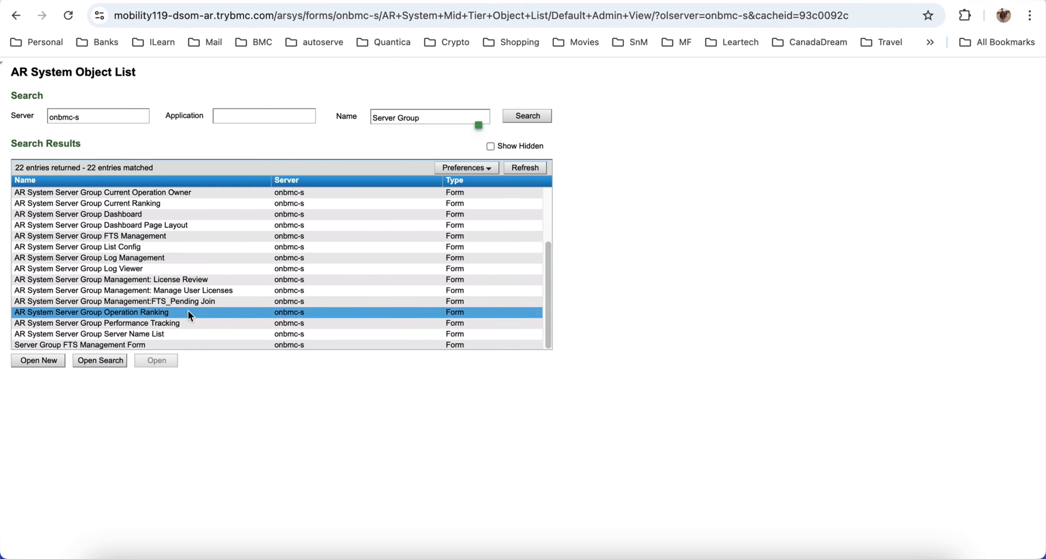
click(126, 324)
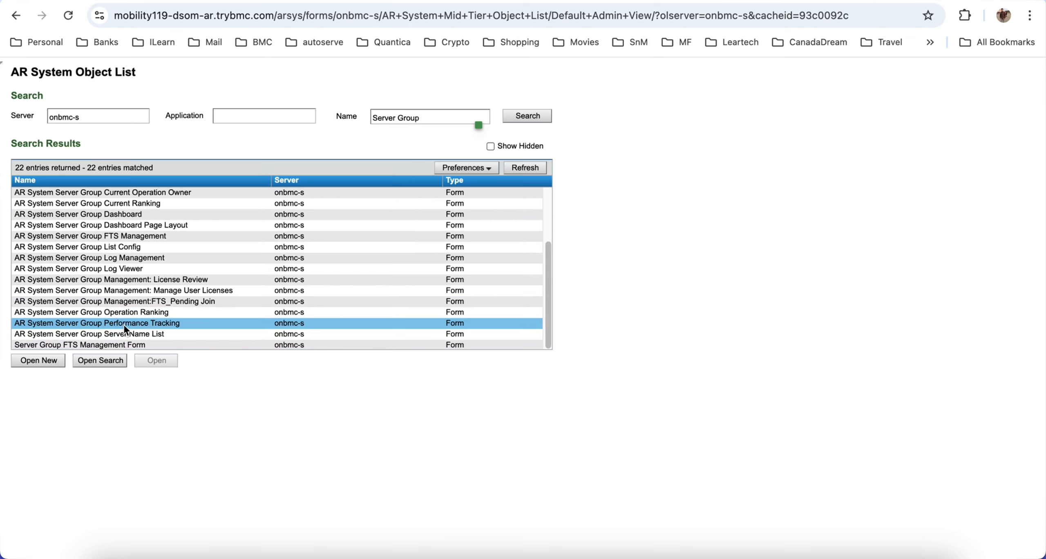
click(102, 367)
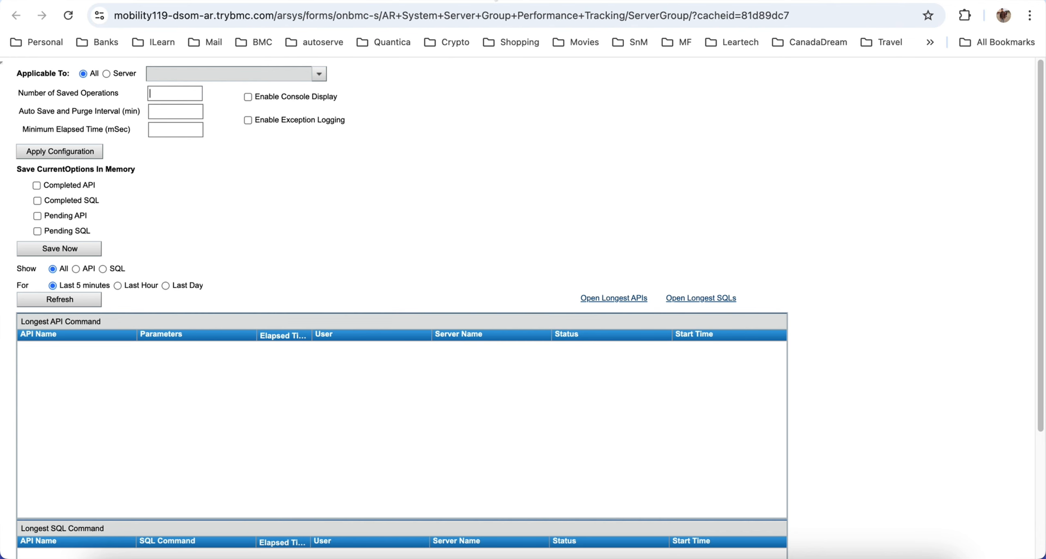
Step: Return to the AR System Object List and search for objects whose name contains "Service"
click(416, 1)
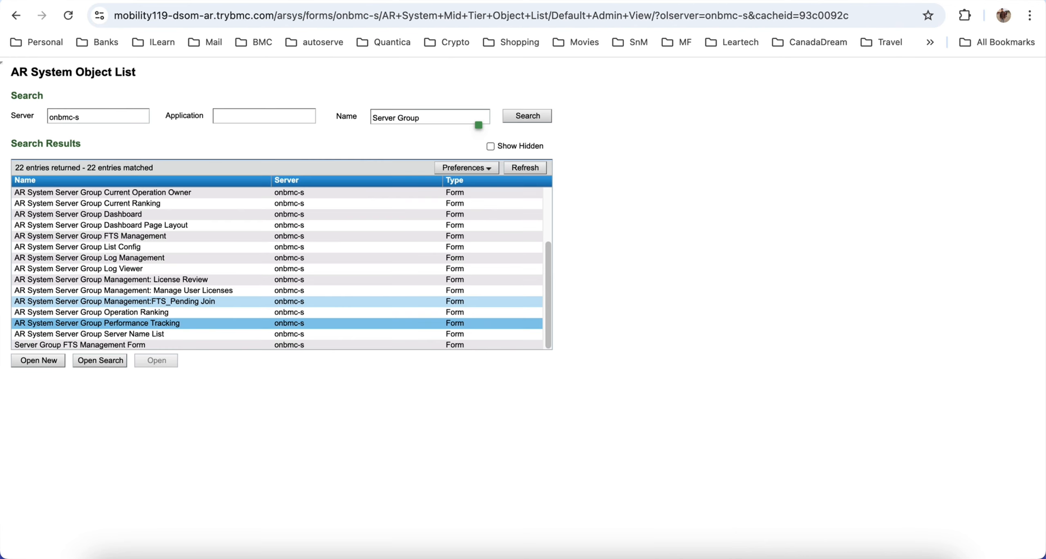
click(425, 120)
key(BackSpace)
key(BackSpace)
key(BackSpace)
key(BackSpace)
key(BackSpace)
key(BackSpace)
key(BackSpace)
key(BackSpace)
key(BackSpace)
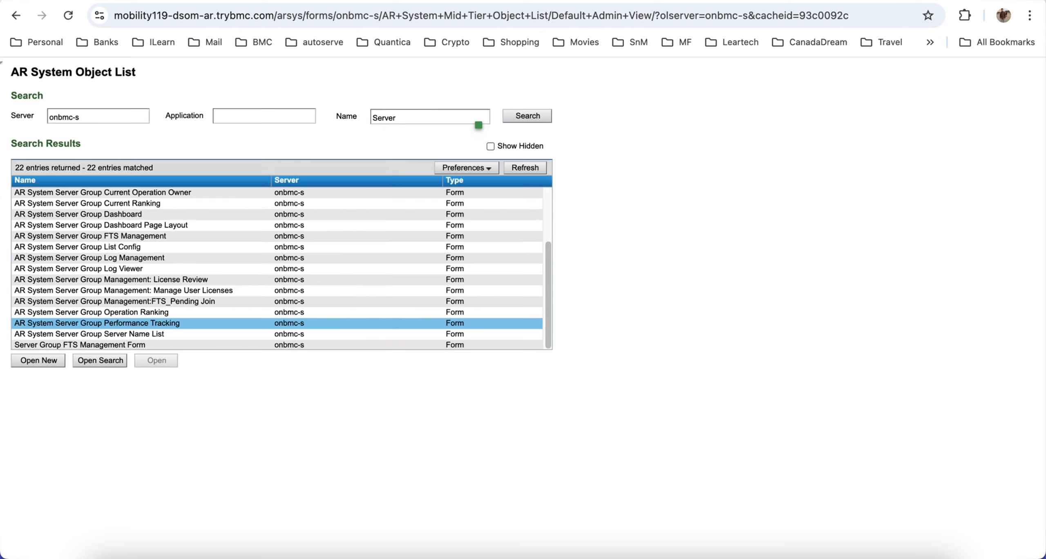
text(vice)
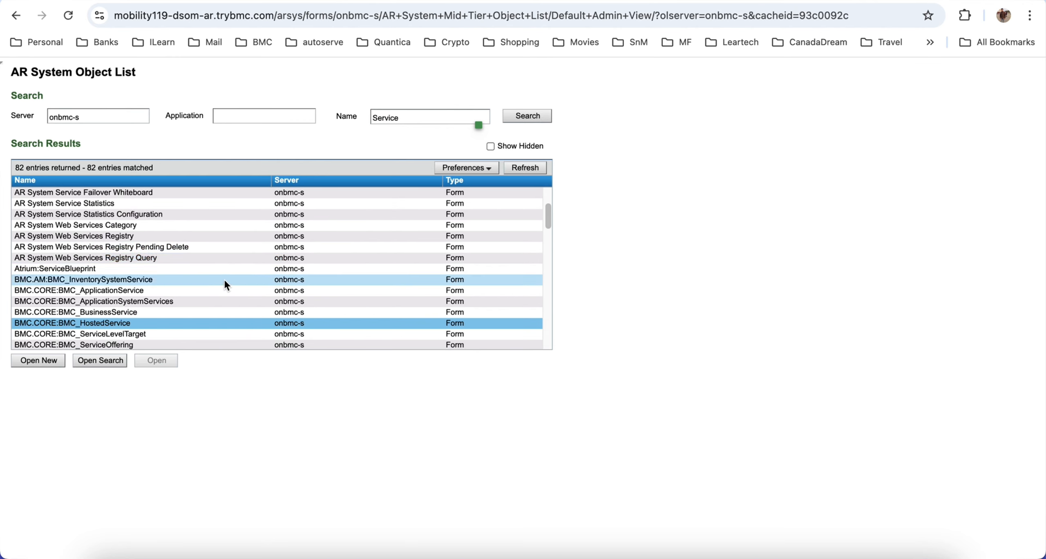
Step: Find the AR System Service Failover Ranking form among the listed objects and open it in search mode
scroll(241, 266, down, 2)
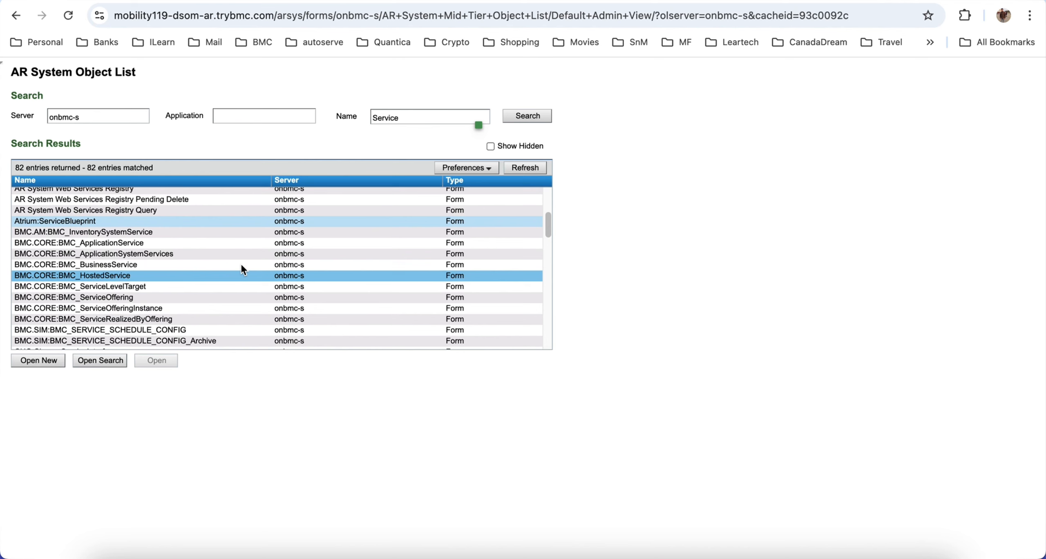
scroll(242, 265, down, 10)
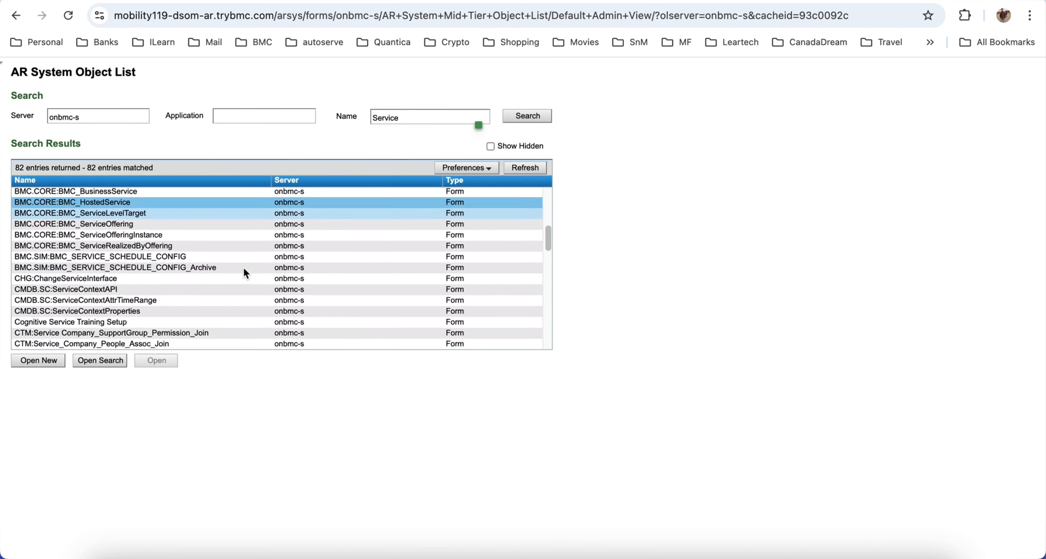
scroll(243, 266, up, 15)
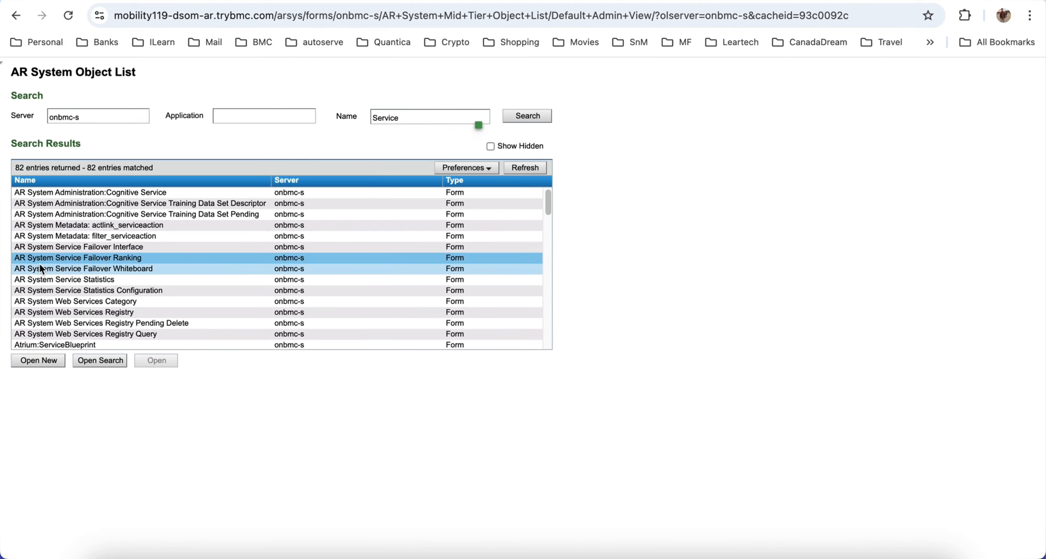
click(77, 260)
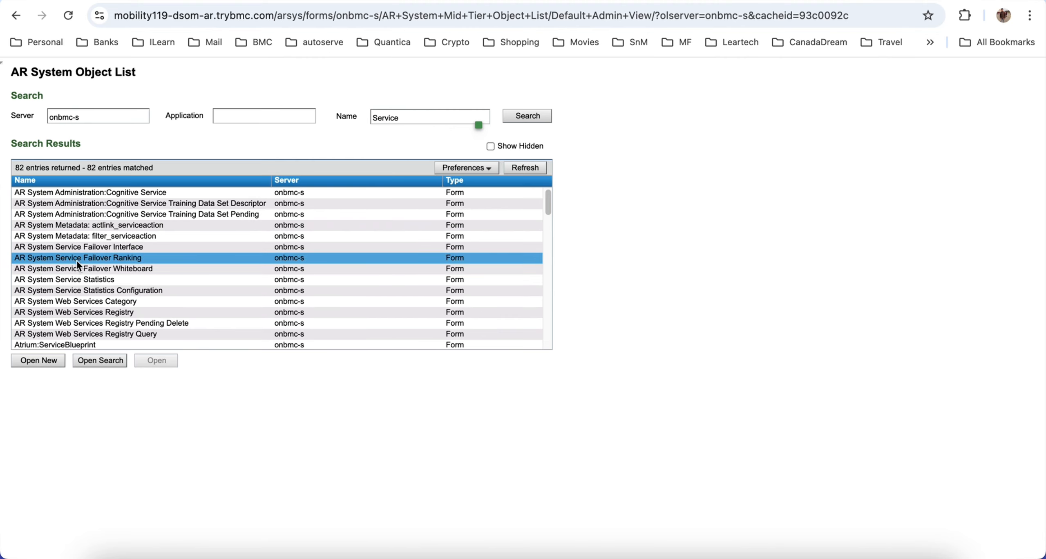
click(101, 364)
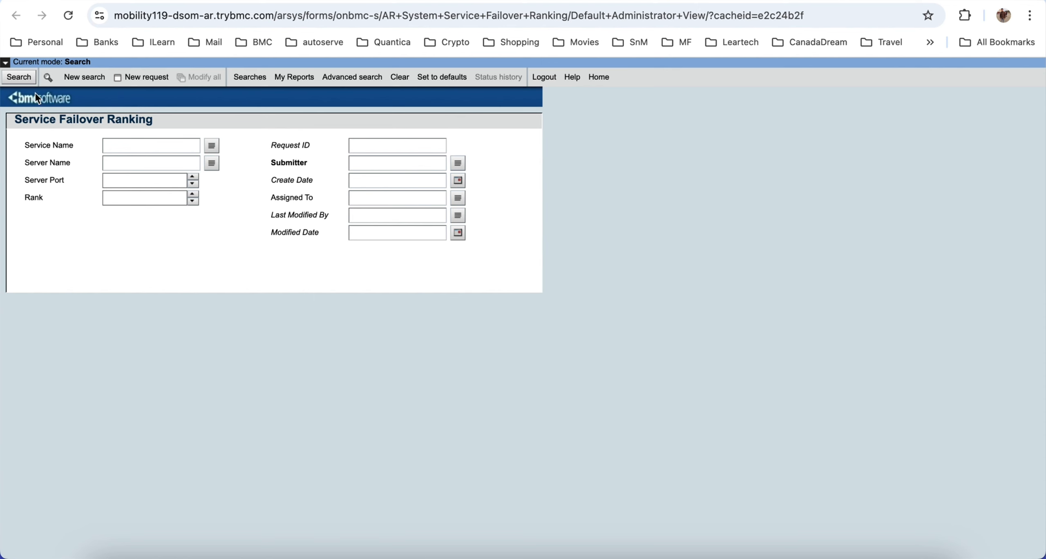
Step: List all Service Failover Ranking entries, enlarging the results list and widening its Server Name and Service Name columns
click(19, 77)
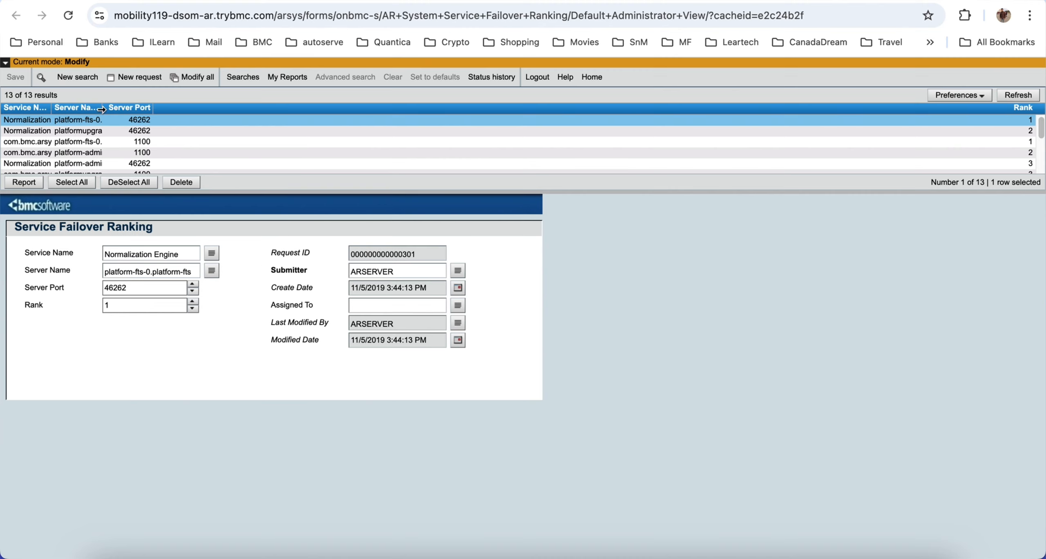
drag(101, 109, 191, 108)
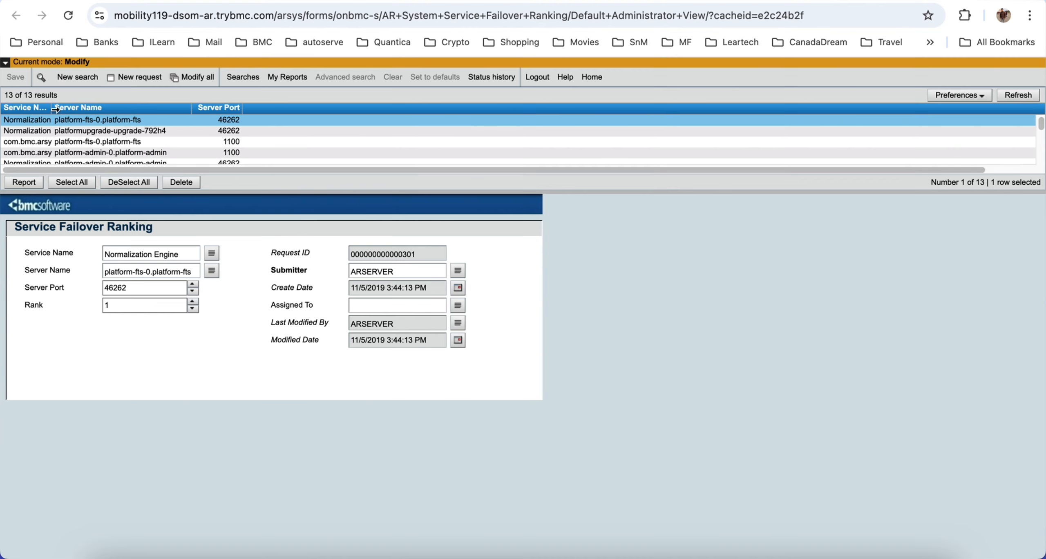
drag(53, 108, 176, 109)
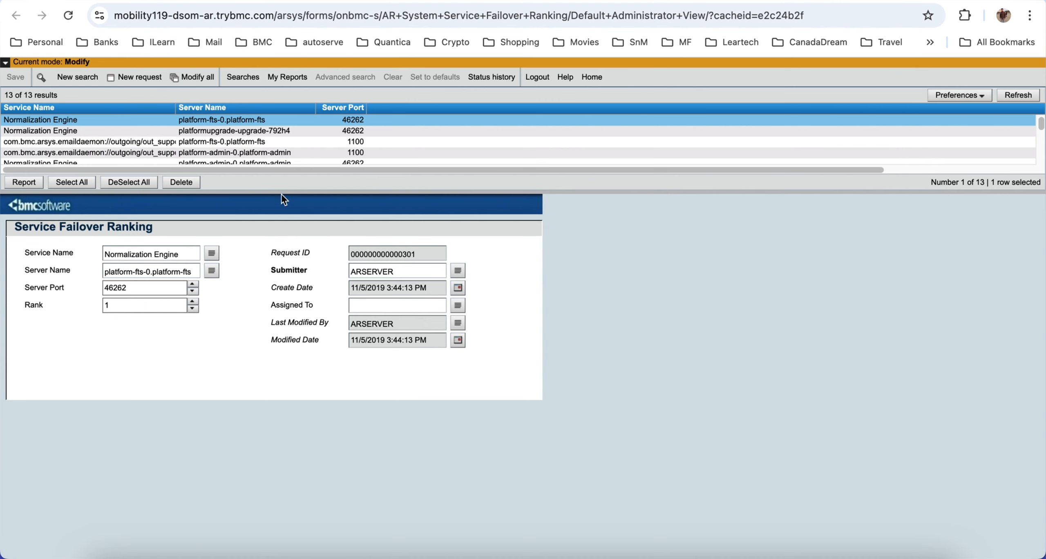
drag(282, 191, 274, 262)
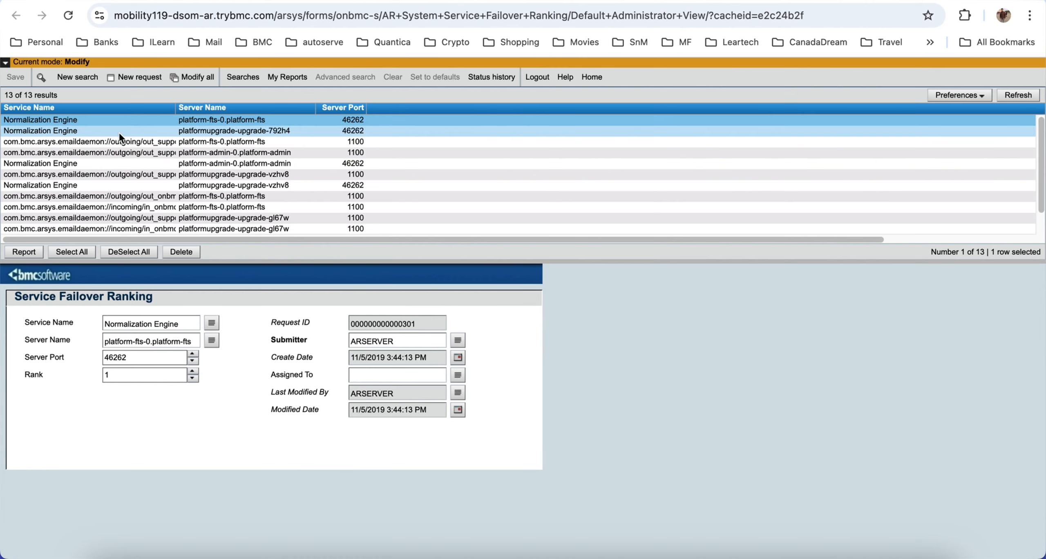
Step: View the Normalization Engine entries for platformupgrade-upgrade-792h4 and platformupgrade-upgrade-gl67w, with the Service Name column widened to show full names
click(192, 131)
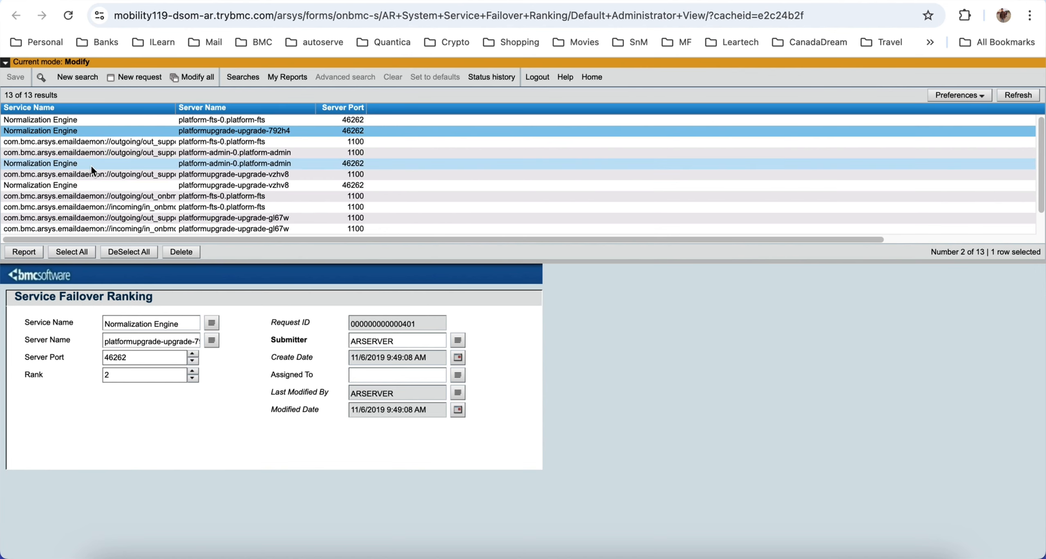
drag(174, 111, 319, 109)
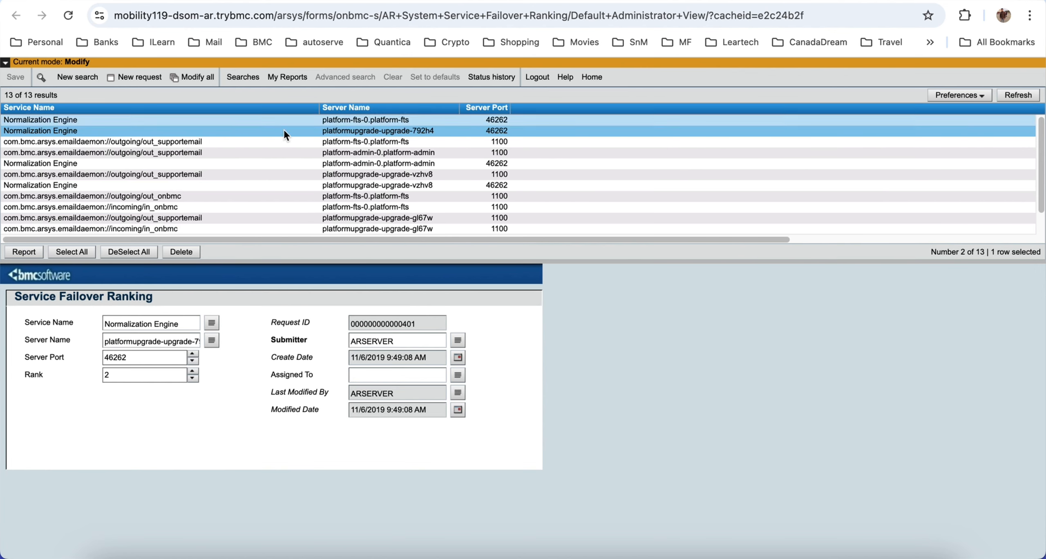
scroll(159, 200, down, 2)
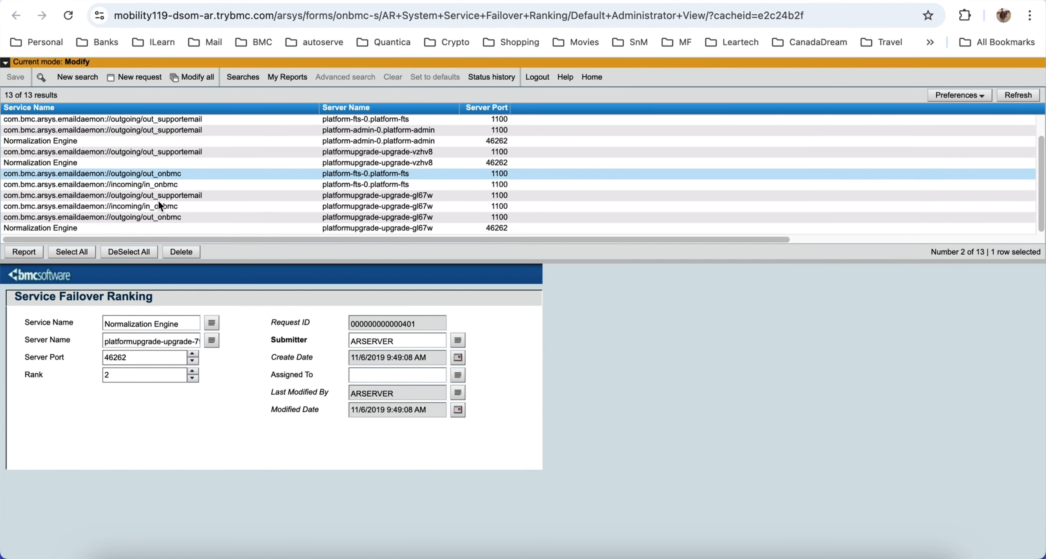
click(56, 229)
scroll(69, 162, up, 2)
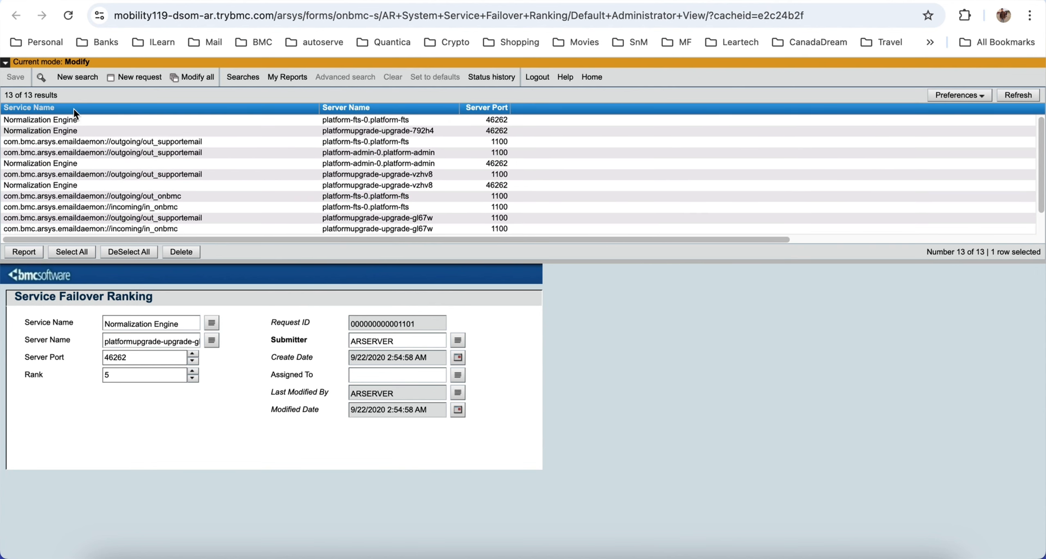
Step: Sort the rankings by Service Name and view the outgoing/out_onbmc email daemon entry for platform-fts-0.platform-fts
click(74, 109)
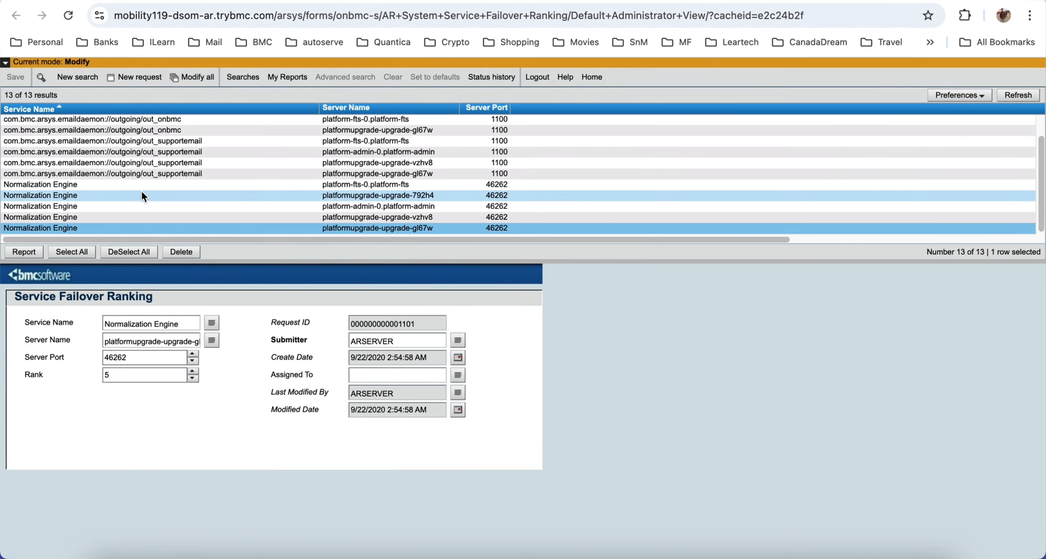
scroll(140, 189, up, 2)
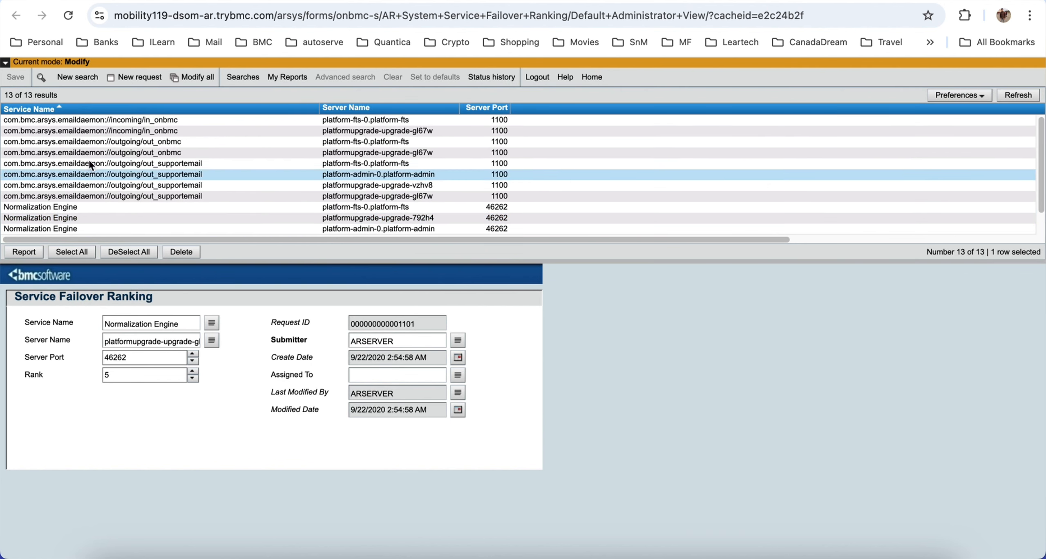
click(78, 141)
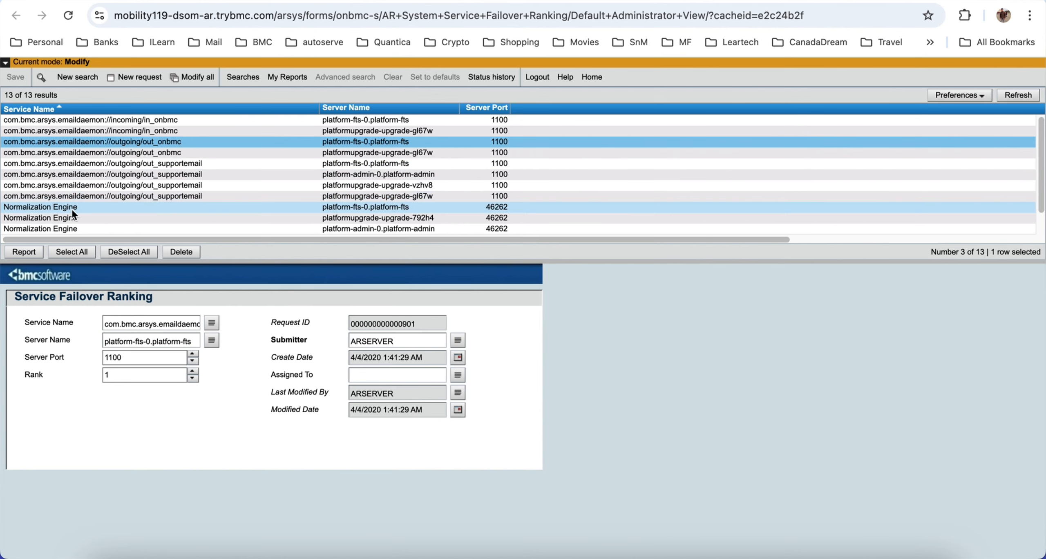
Step: View the Normalization Engine rankings for platform-fts-0.platform-fts, platformupgrade-upgrade-792h4 and platform-admin-0.platform-admin in turn
scroll(69, 210, down, 2)
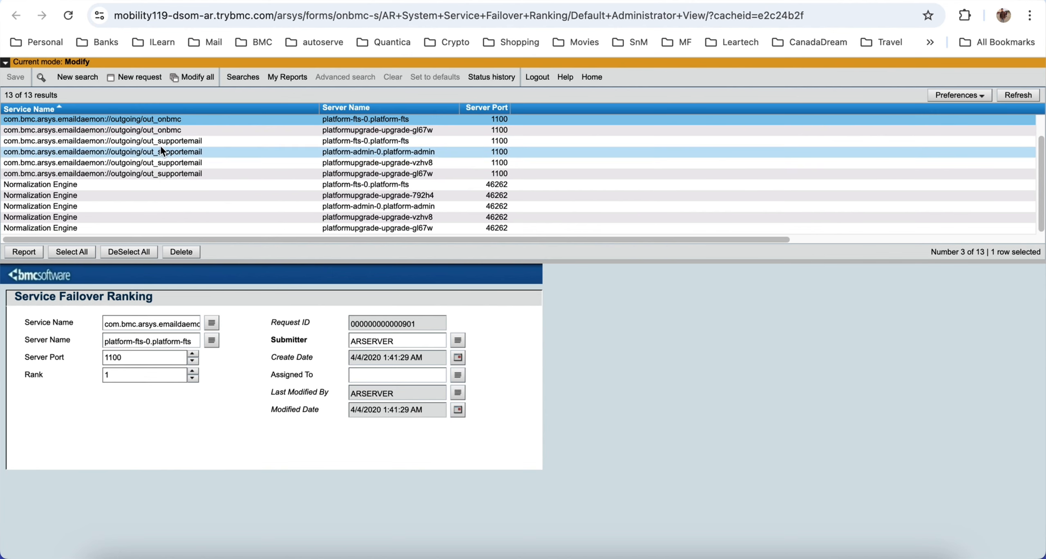
click(89, 185)
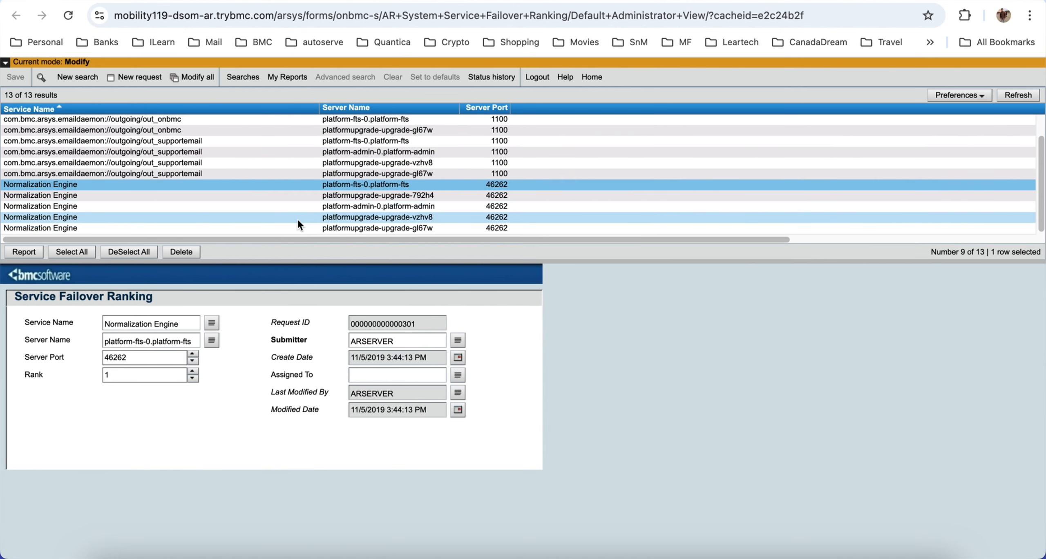
click(75, 196)
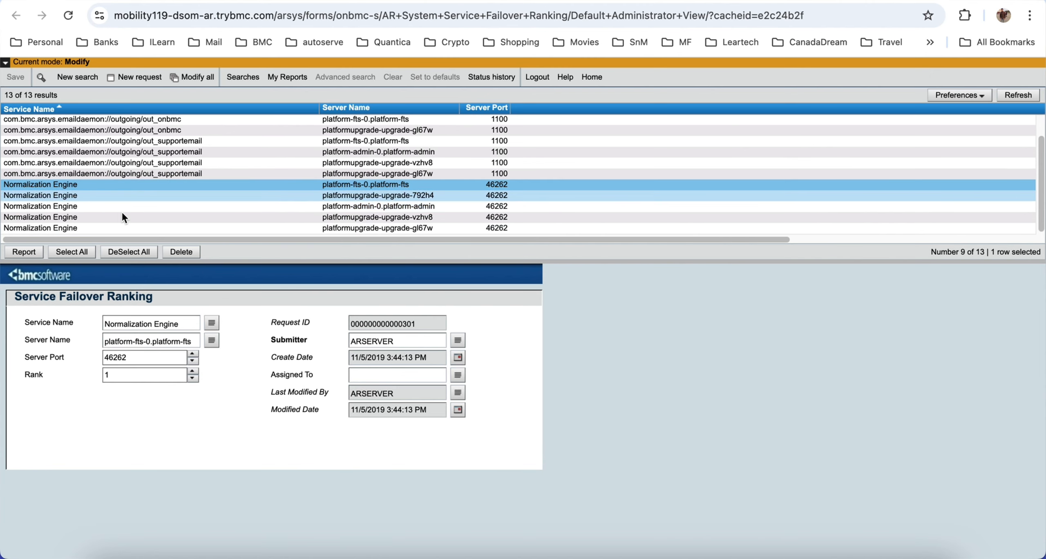
click(86, 207)
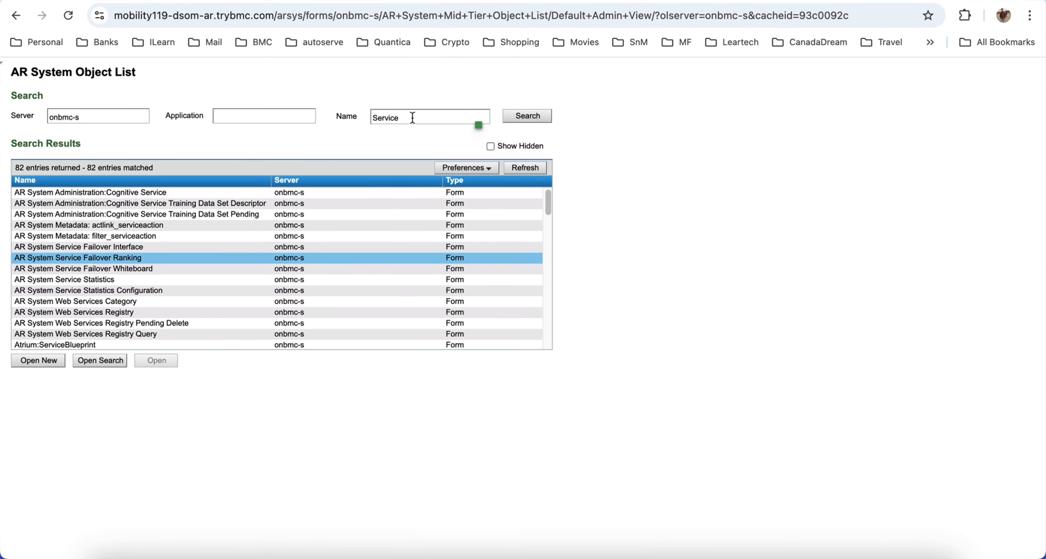
Step: In the AR System Object List, replace the name filter with "Server Group" and run the search
drag(410, 117, 319, 108)
text(Group)
click(376, 119)
text(Server)
click(523, 121)
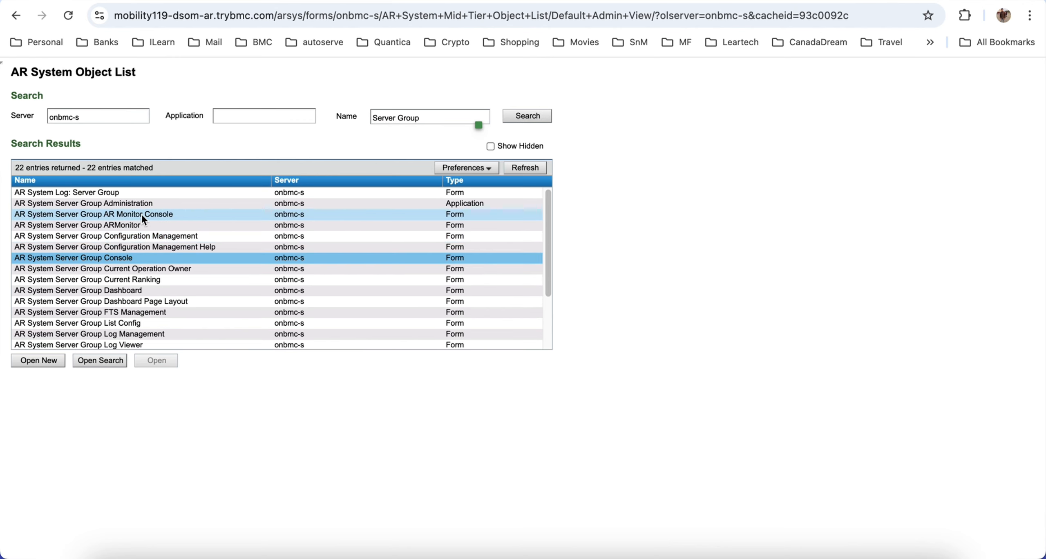
Step: Open the AR System Server Group Dashboard form in search mode
scroll(151, 272, down, 1)
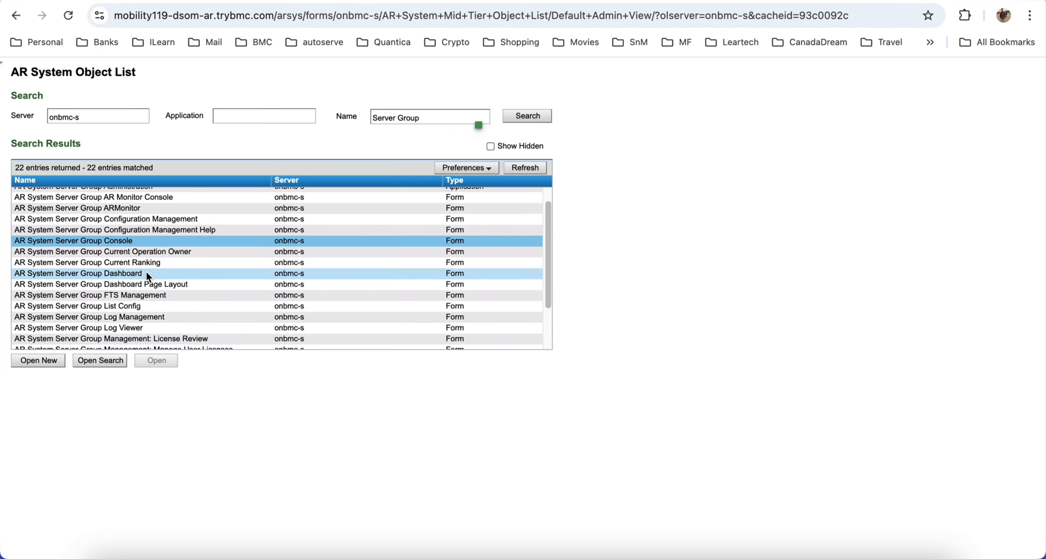
click(127, 271)
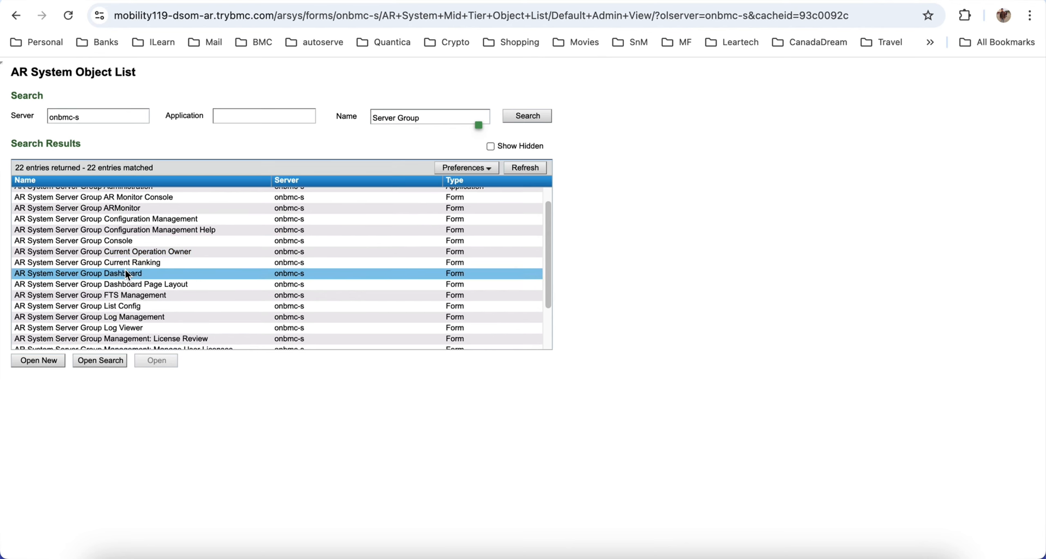
click(87, 362)
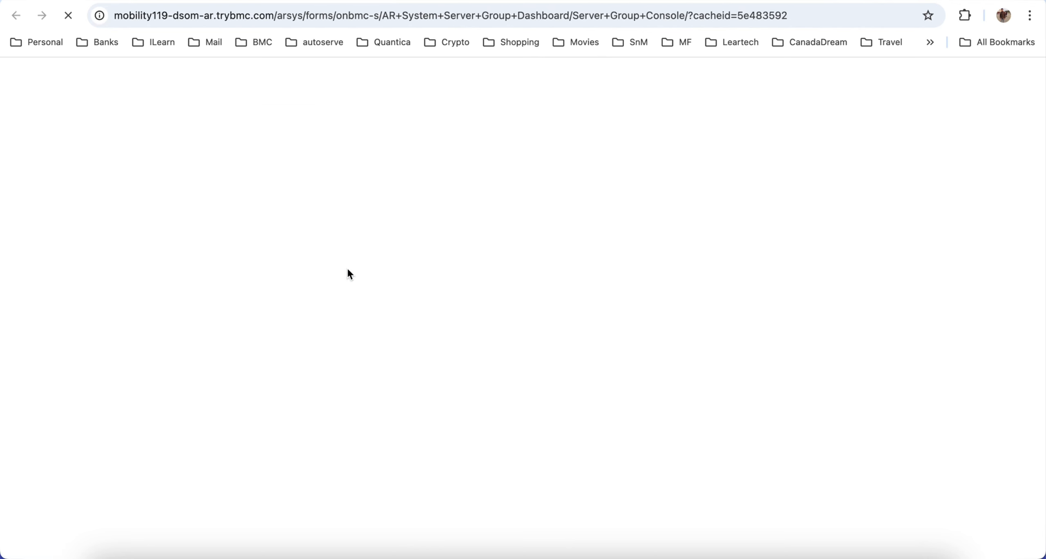